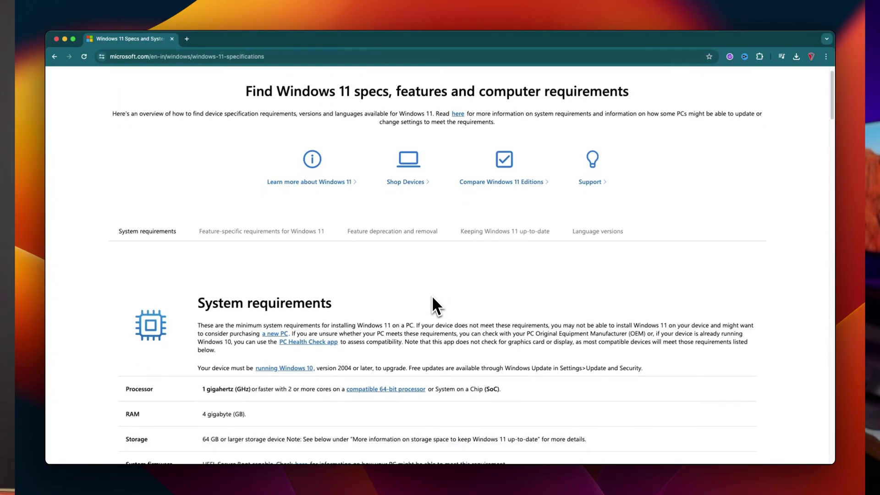
Step: Scroll to the Windows 11 system requirements and highlight the 4 GB RAM minimum
{"action": "scroll", "coordinate": [432, 298], "scroll_direction": "down", "scroll_amount": 3}
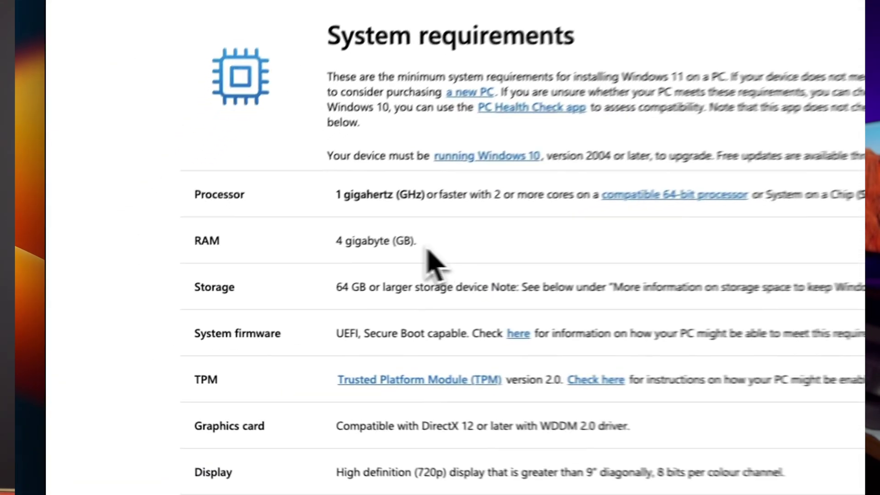
{"action": "left_click_drag", "start_coordinate": [255, 313], "coordinate": [129, 310]}
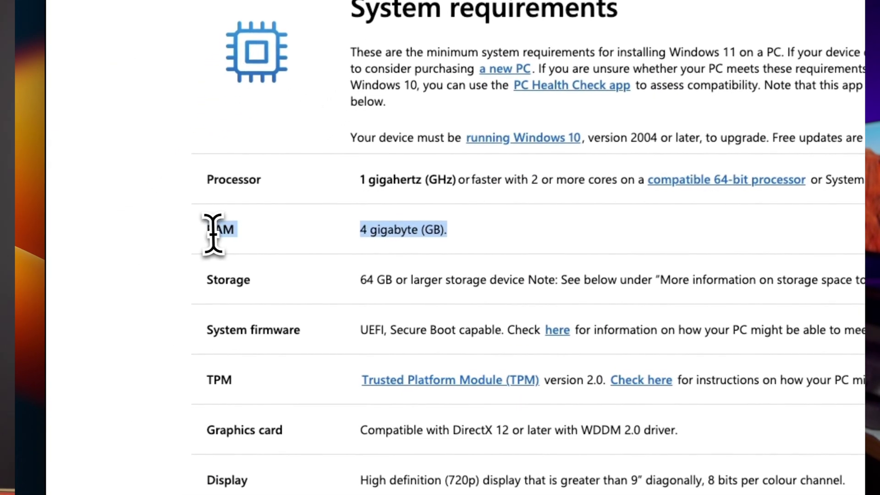
{"action": "left_click_drag", "start_coordinate": [214, 234], "coordinate": [204, 234]}
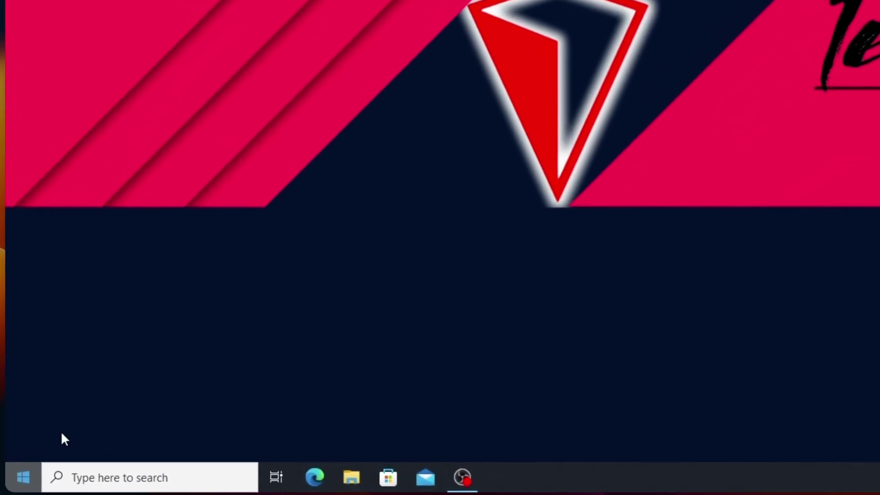
{"action": "left_click", "coordinate": [49, 465]}
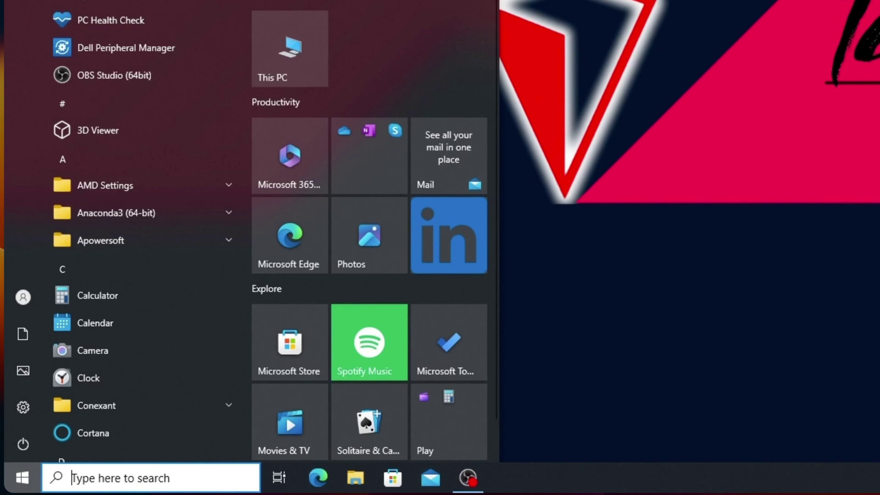
{"action": "left_click", "coordinate": [283, 48]}
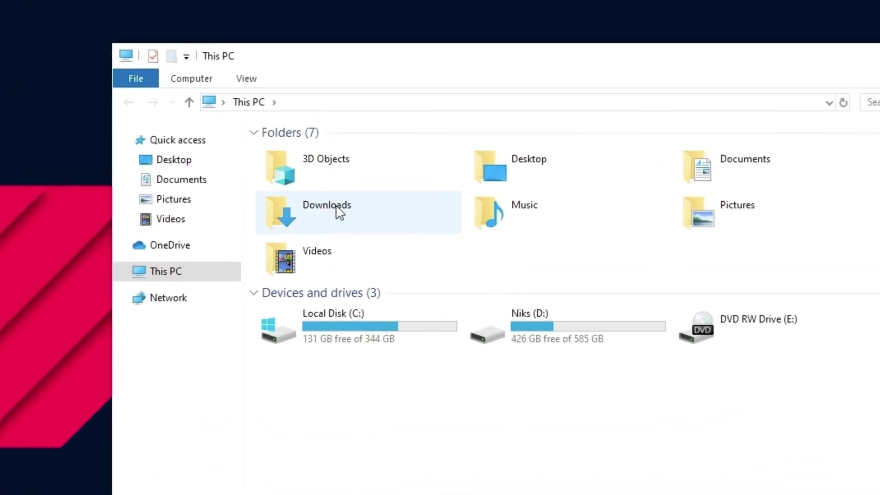
{"action": "left_click", "coordinate": [323, 191]}
{"action": "double_click", "coordinate": [336, 205]}
{"action": "scroll", "coordinate": [399, 252], "scroll_direction": "down", "scroll_amount": 3}
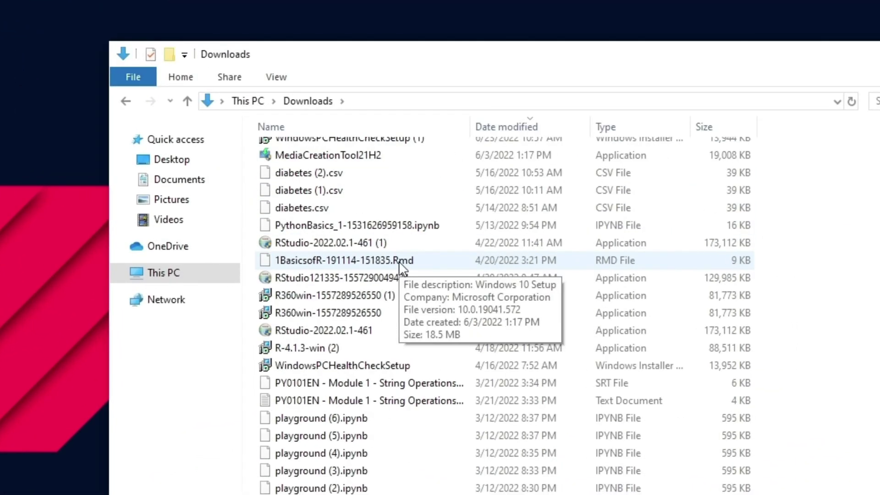
{"action": "scroll", "coordinate": [399, 252], "scroll_direction": "up", "scroll_amount": 2}
{"action": "left_click", "coordinate": [262, 118]}
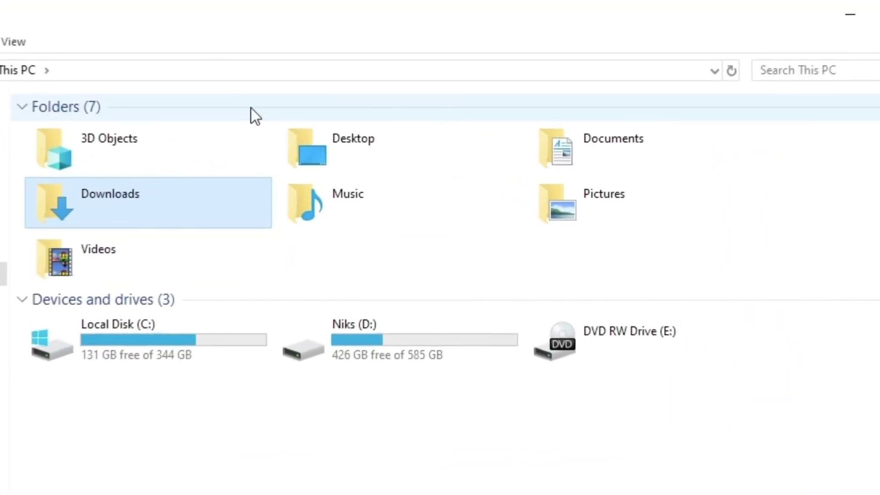
{"action": "left_click", "coordinate": [448, 176]}
{"action": "left_click", "coordinate": [540, 199]}
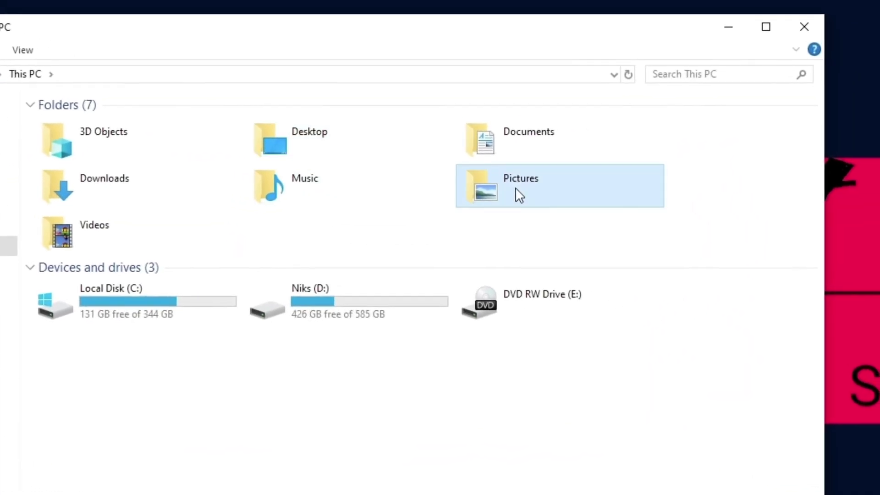
{"action": "left_click", "coordinate": [524, 185]}
{"action": "left_click", "coordinate": [463, 379]}
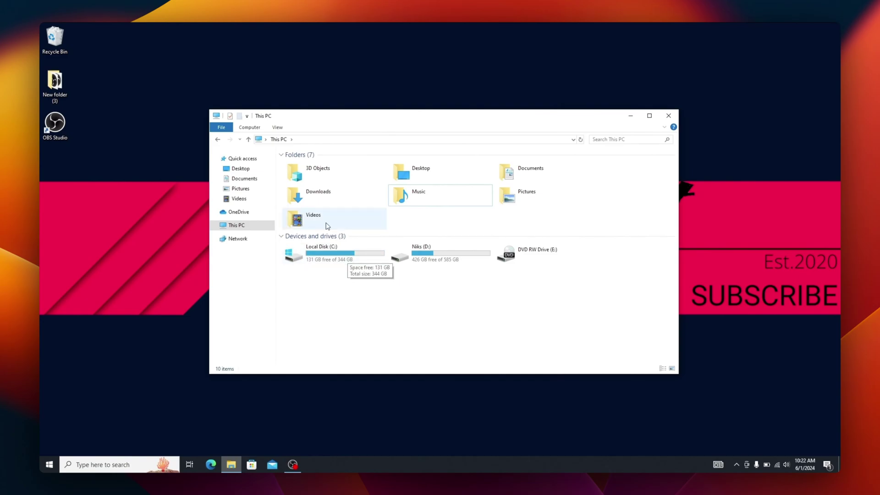
{"action": "left_click", "coordinate": [666, 117]}
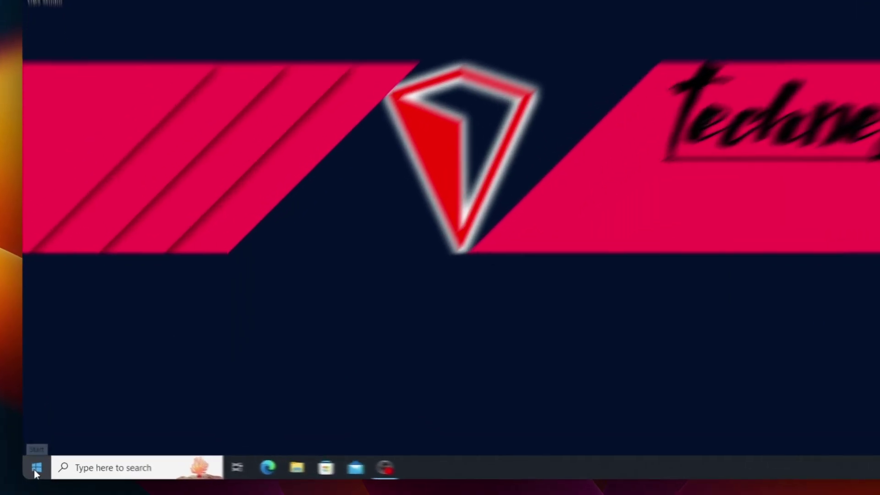
Step: Launch Disk Management from the Start quick-links menu, maximize it, and show the Action menu
{"action": "right_click", "coordinate": [49, 468]}
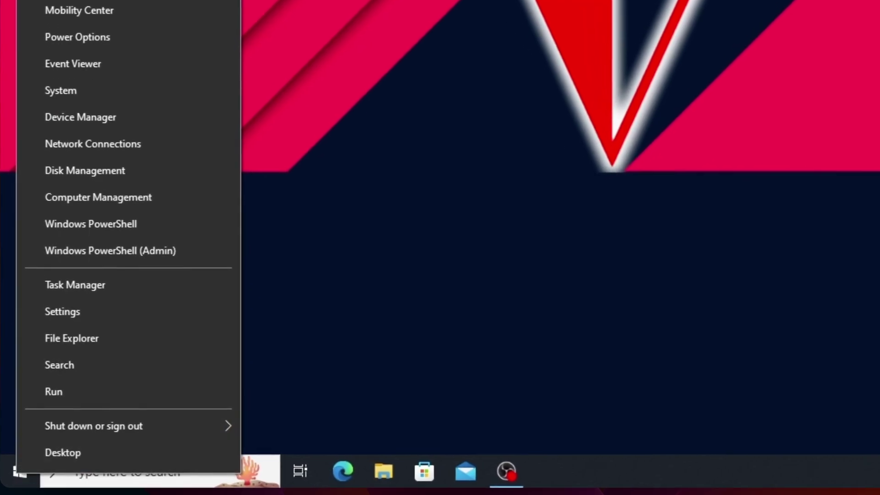
{"action": "left_click", "coordinate": [125, 177]}
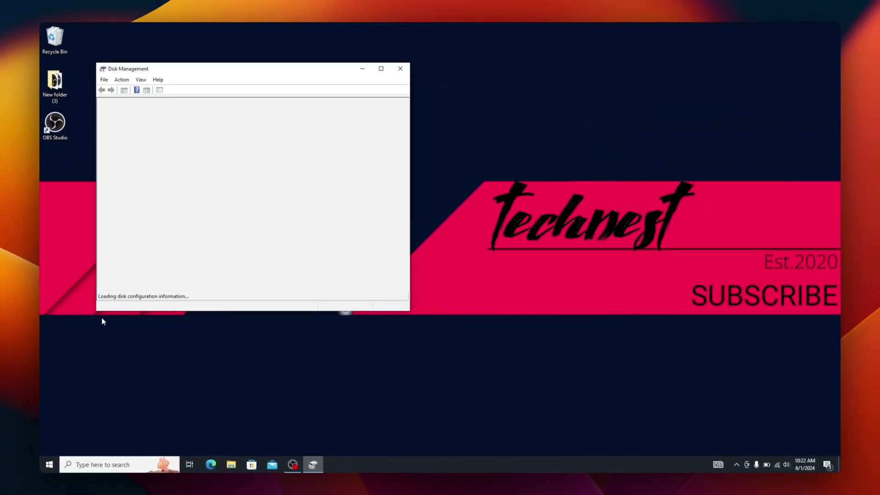
{"action": "left_click_drag", "start_coordinate": [191, 74], "coordinate": [398, 113]}
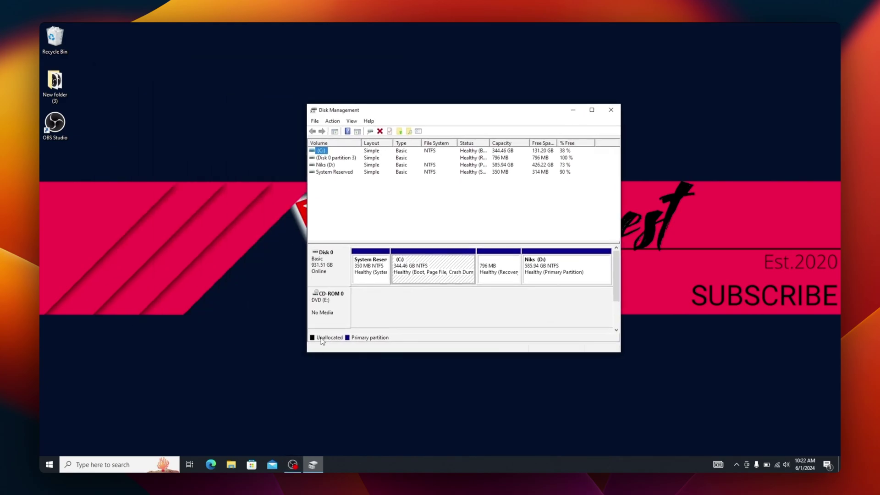
{"action": "left_click", "coordinate": [592, 110]}
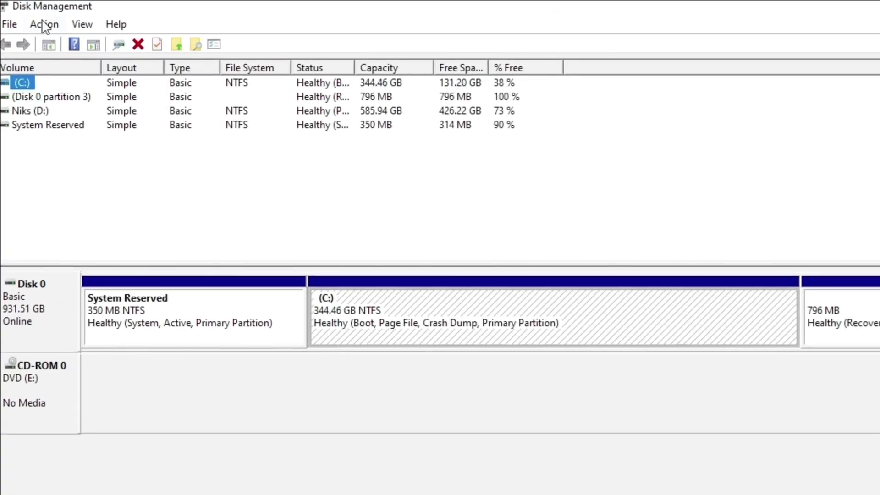
{"action": "left_click", "coordinate": [63, 36]}
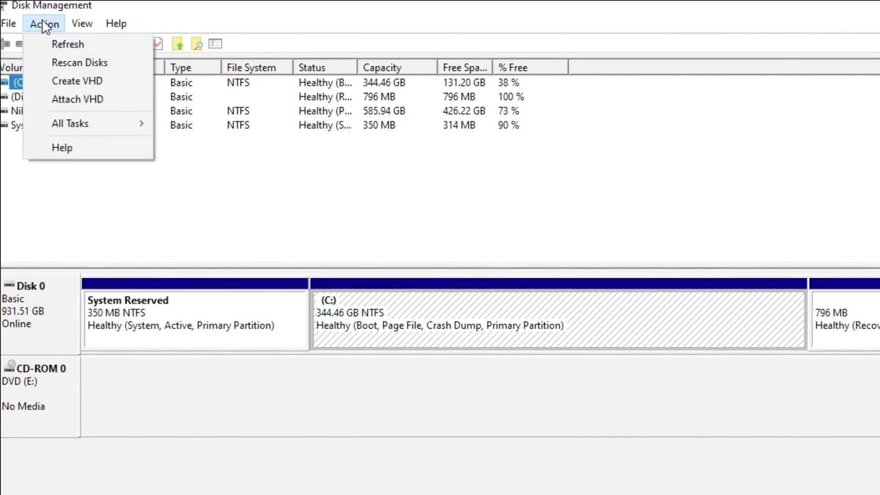
Step: Set the new virtual hard disk's file to C:\VHD\VHD.vhd, creating the VHD folder
{"action": "left_click", "coordinate": [78, 80]}
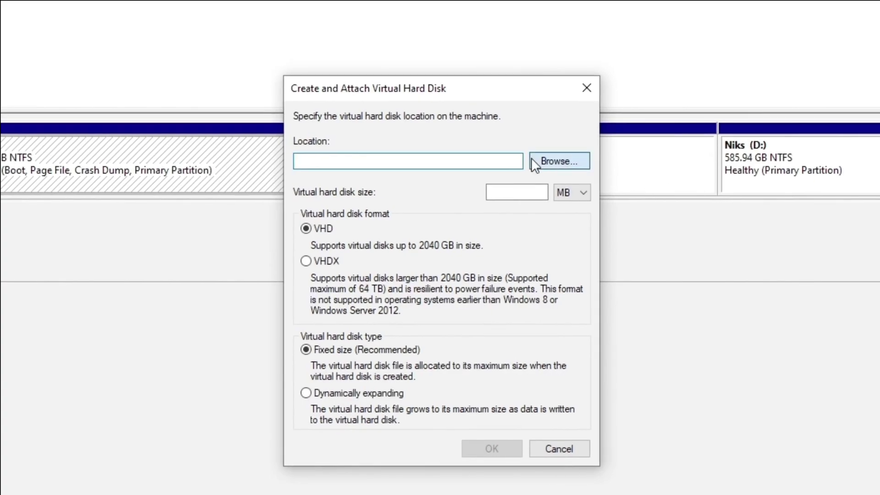
{"action": "left_click", "coordinate": [533, 160]}
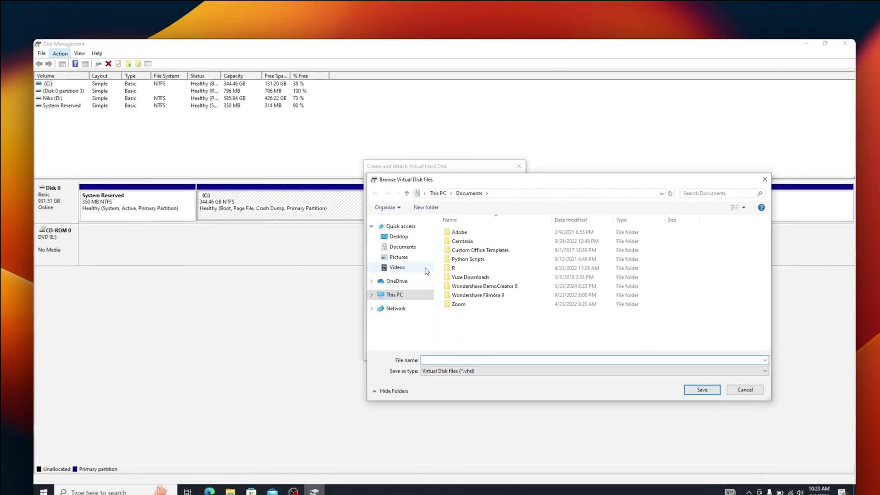
{"action": "left_click", "coordinate": [344, 339]}
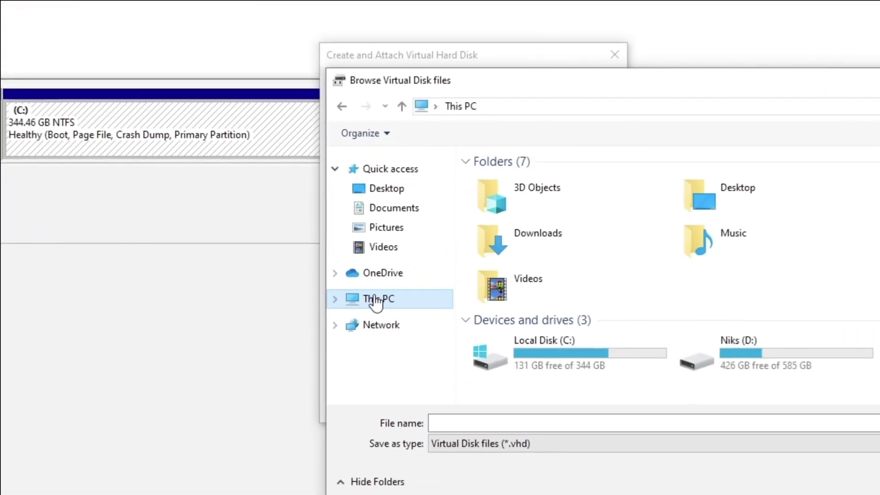
{"action": "double_click", "coordinate": [505, 339]}
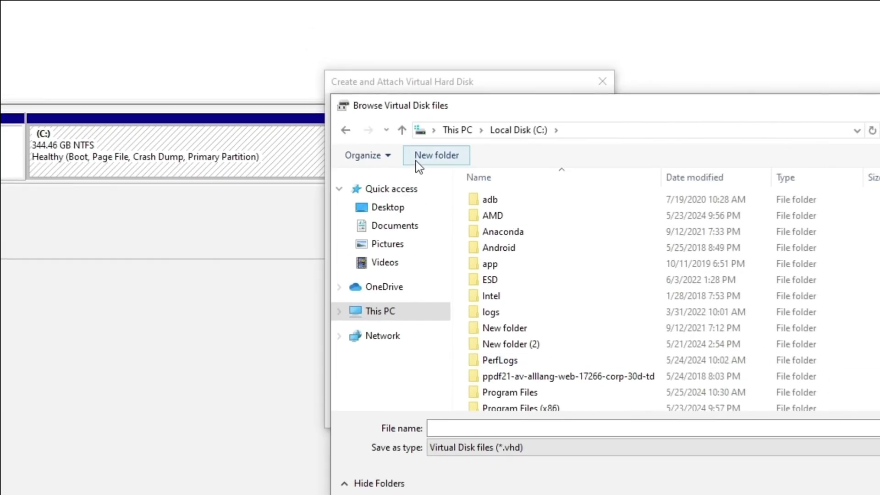
{"action": "left_click", "coordinate": [421, 129]}
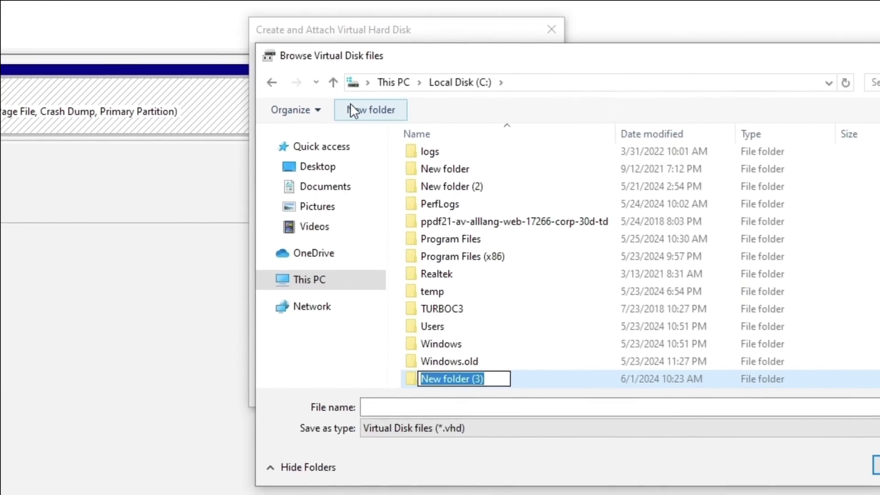
{"action": "type", "text": "VHD"}
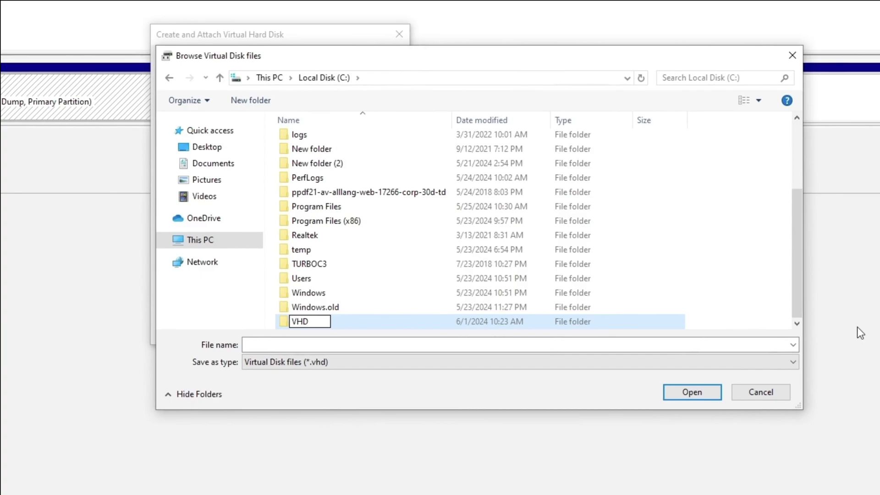
{"action": "key", "text": "Return"}
{"action": "left_click", "coordinate": [730, 406]}
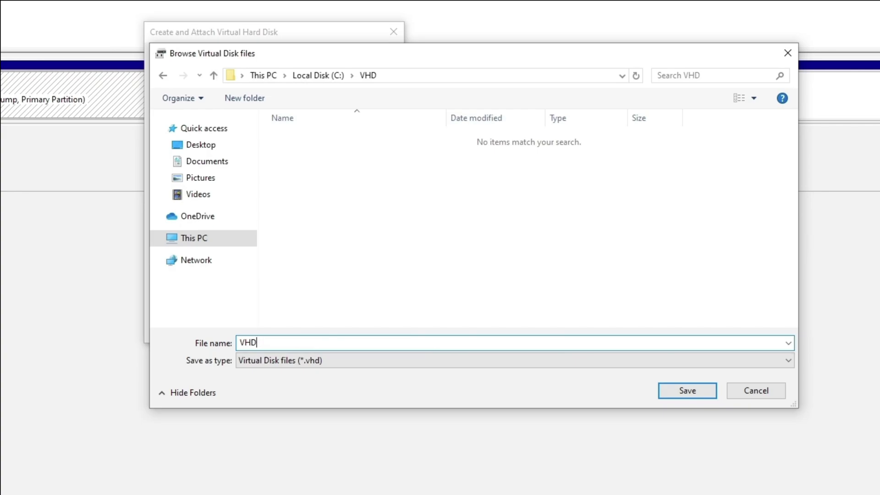
{"action": "left_click", "coordinate": [688, 390]}
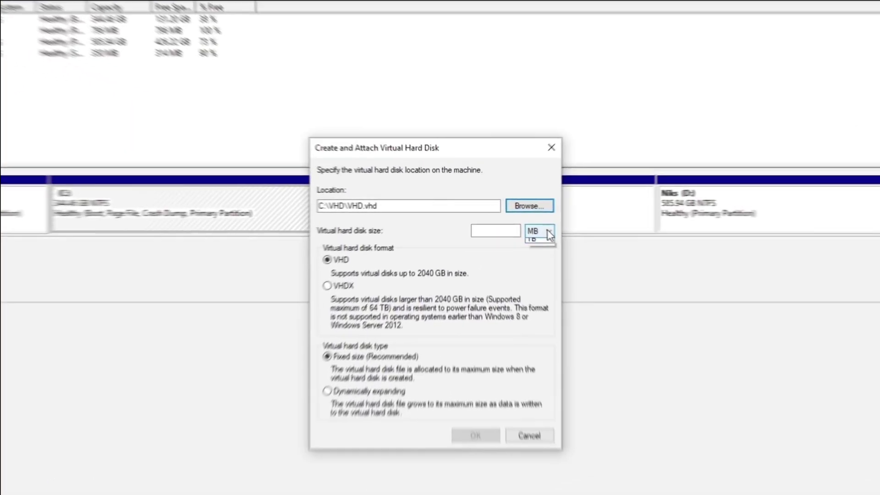
Step: Switch the virtual disk size unit to GB and prepare the 16 GB size entry
{"action": "left_click", "coordinate": [512, 221]}
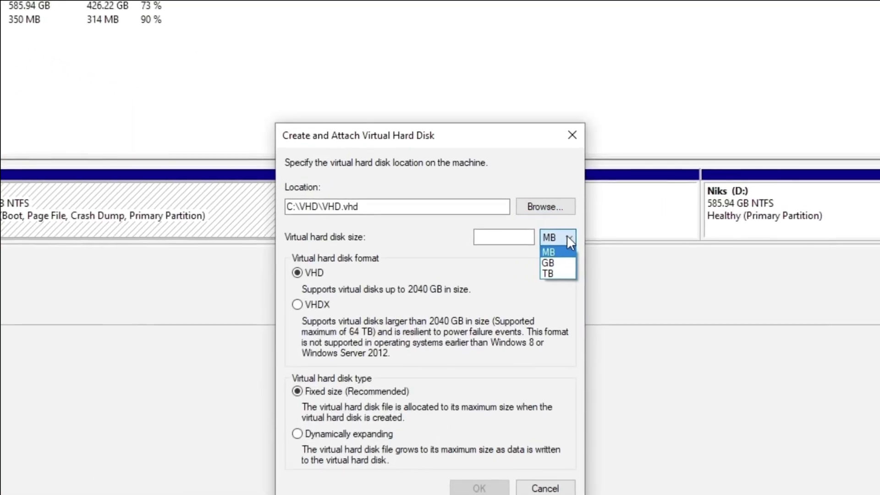
{"action": "left_click", "coordinate": [559, 264]}
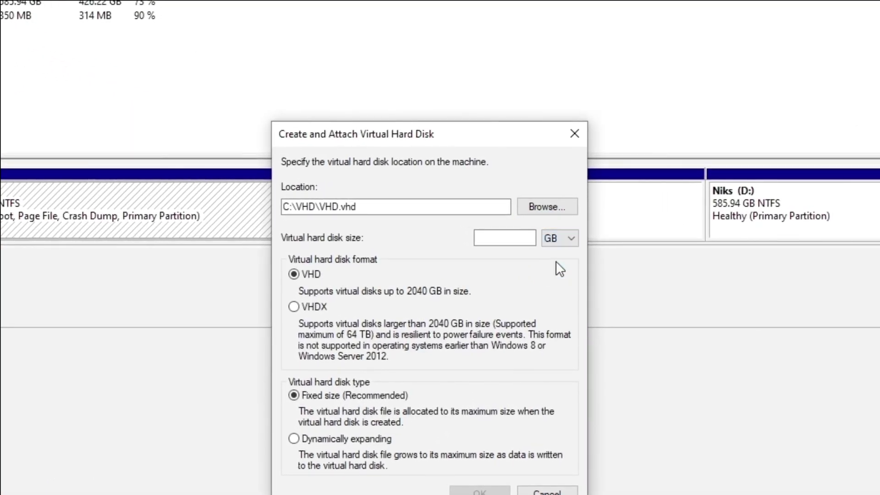
{"action": "left_click", "coordinate": [501, 236]}
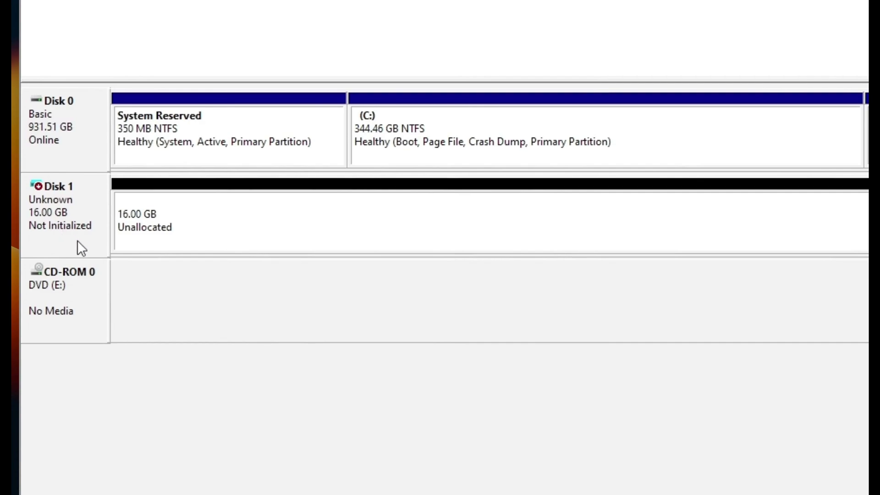
Step: Initialize Disk 1 with the GPT (GUID Partition Table) partition style
{"action": "left_click", "coordinate": [78, 242]}
{"action": "right_click", "coordinate": [77, 242]}
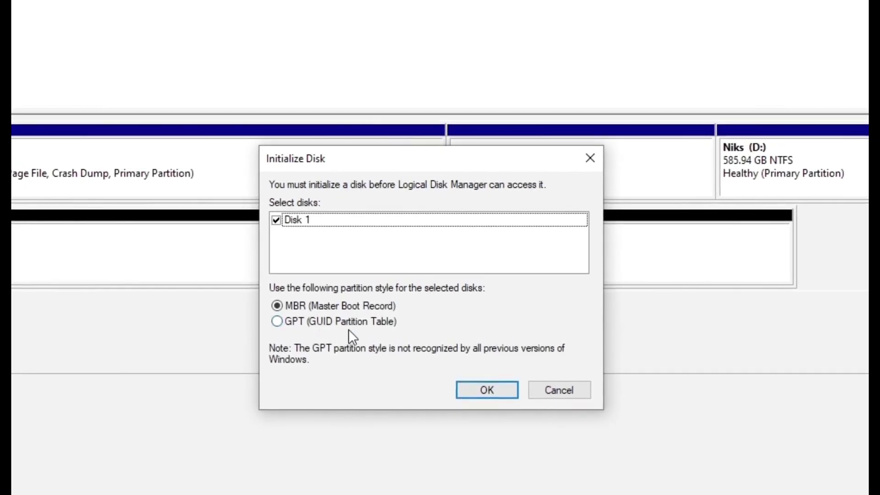
{"action": "left_click", "coordinate": [277, 322]}
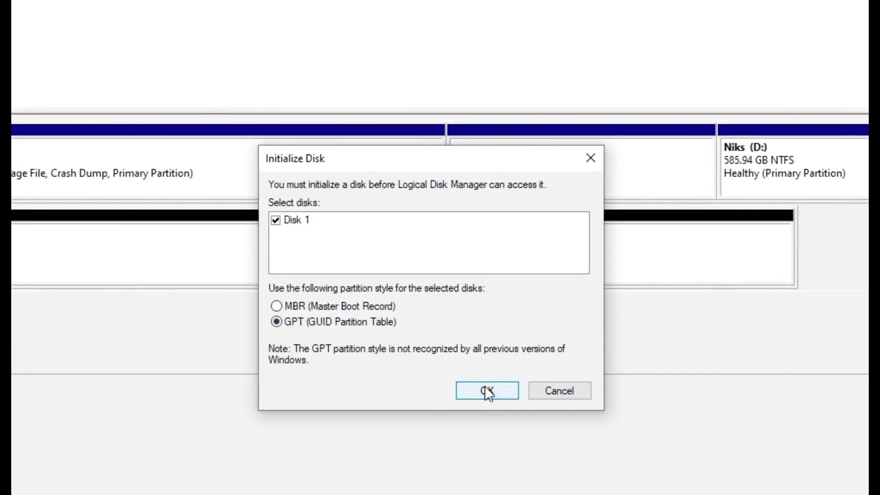
{"action": "left_click", "coordinate": [488, 391]}
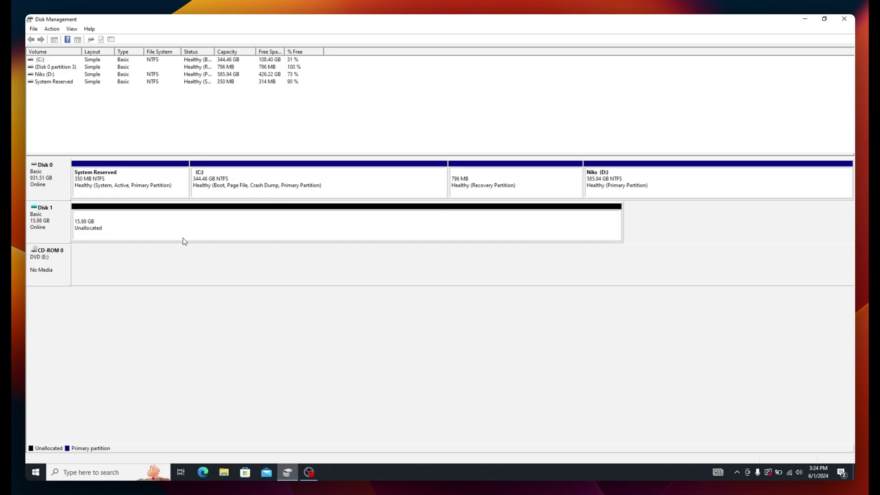
Step: Create a simple volume using all 16366 MB on Disk 1, letter F:, NTFS, label VUSB
{"action": "left_click", "coordinate": [281, 234]}
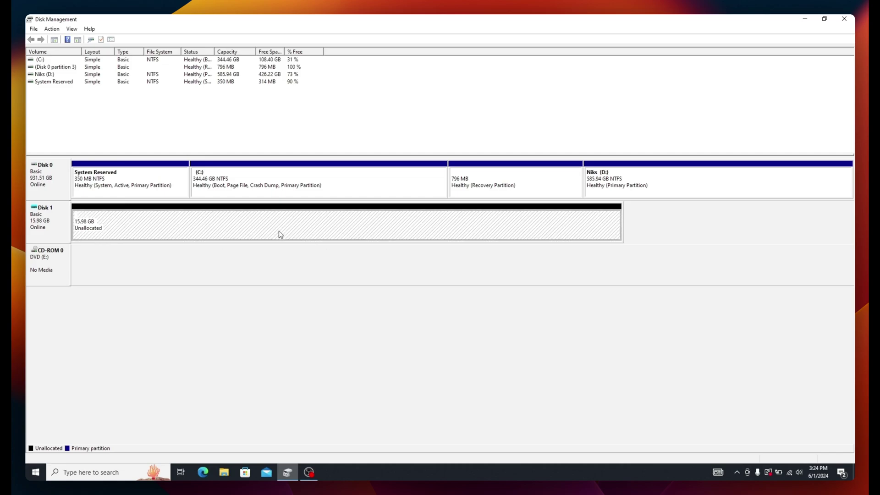
{"action": "right_click", "coordinate": [280, 233]}
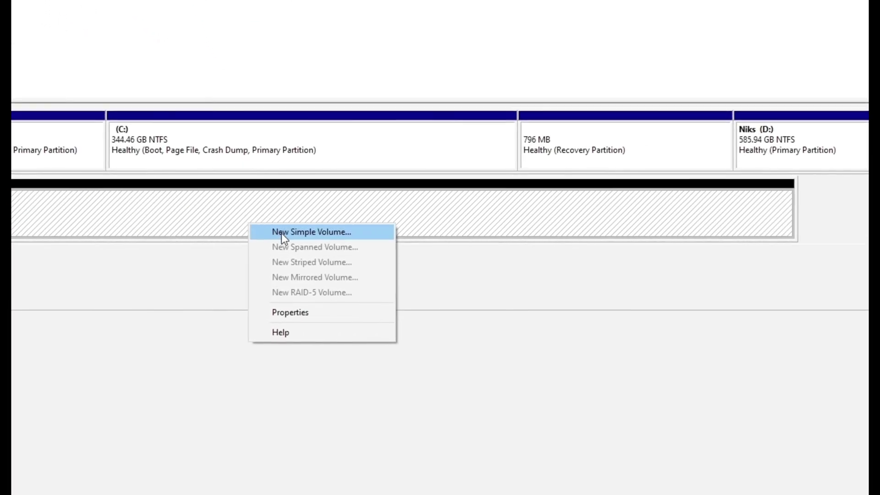
{"action": "left_click", "coordinate": [282, 233]}
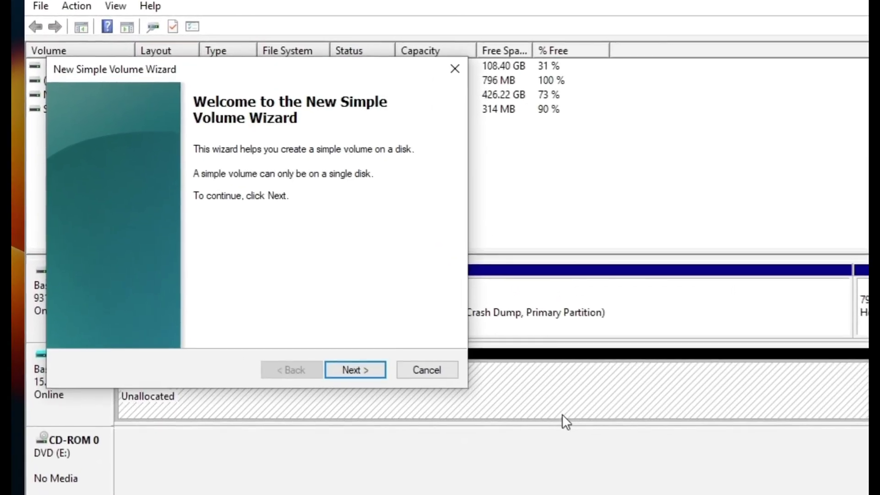
{"action": "left_click", "coordinate": [362, 371]}
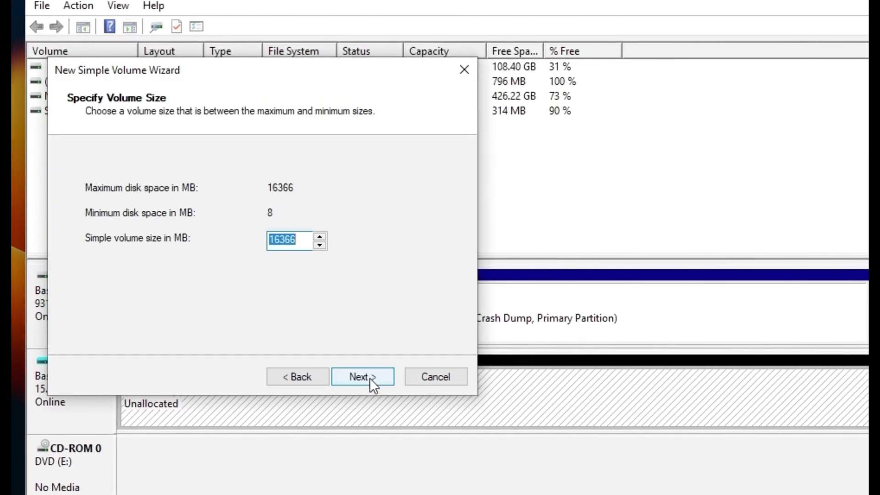
{"action": "left_click", "coordinate": [372, 385]}
{"action": "left_click", "coordinate": [373, 385]}
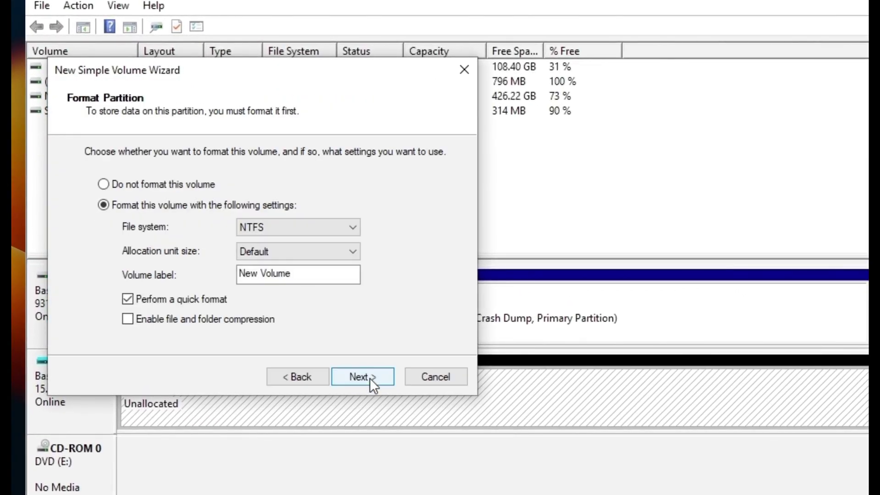
{"action": "double_click", "coordinate": [319, 277]}
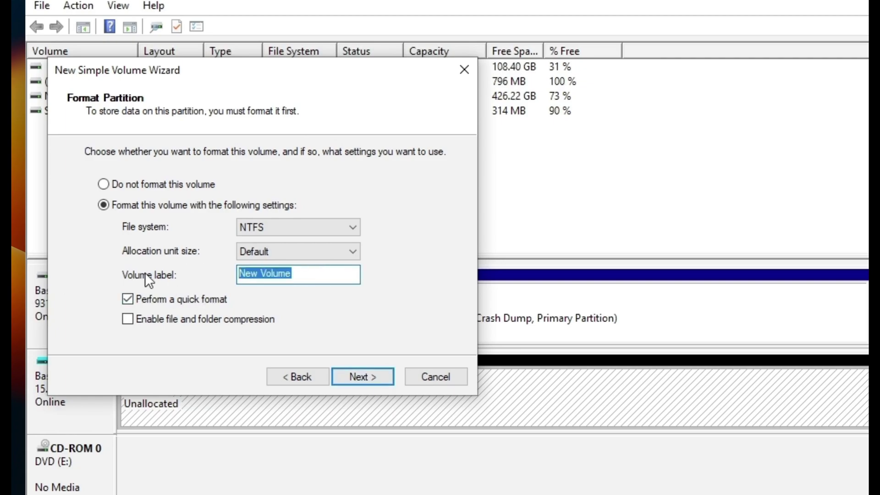
{"action": "type", "text": "VUSB"}
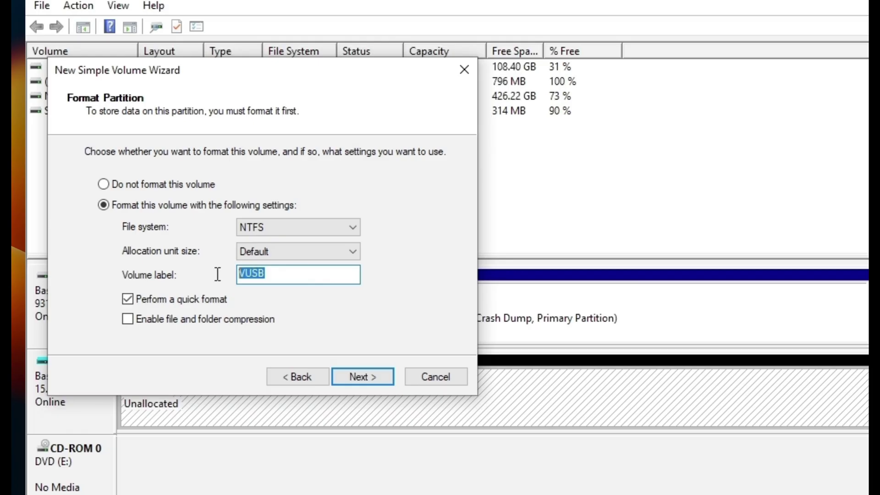
{"action": "left_click", "coordinate": [386, 390]}
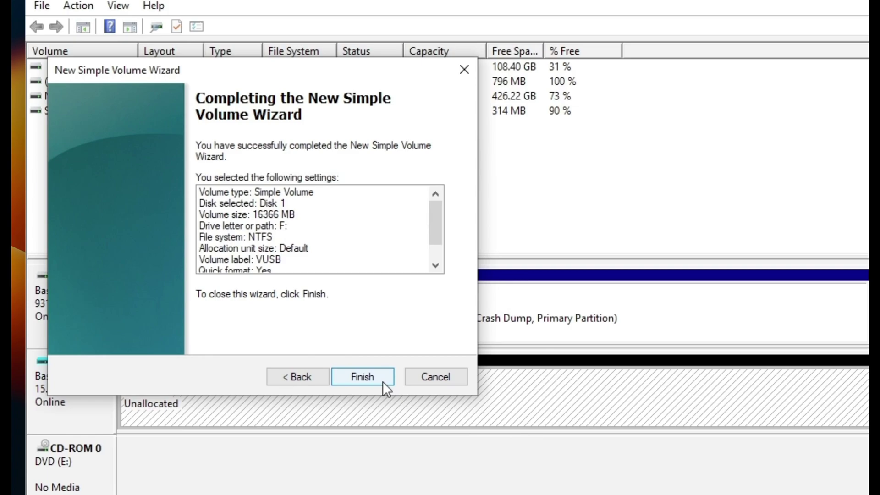
{"action": "left_click", "coordinate": [383, 381]}
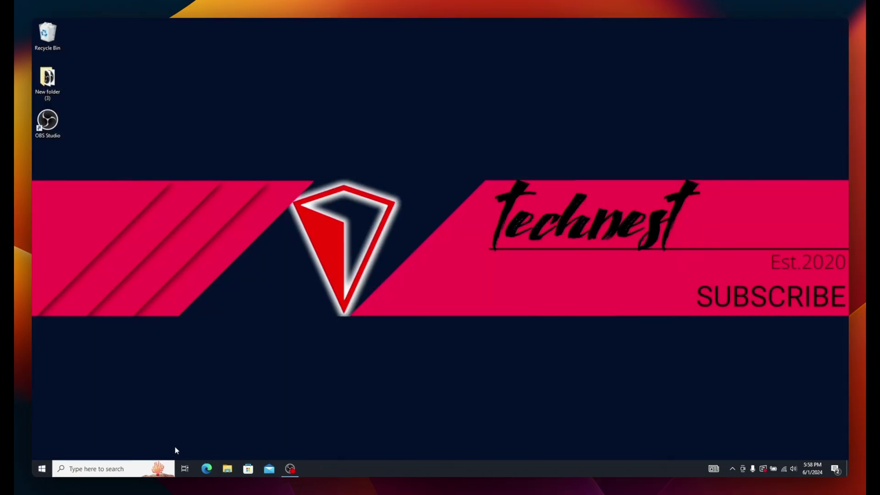
{"action": "left_click", "coordinate": [227, 469]}
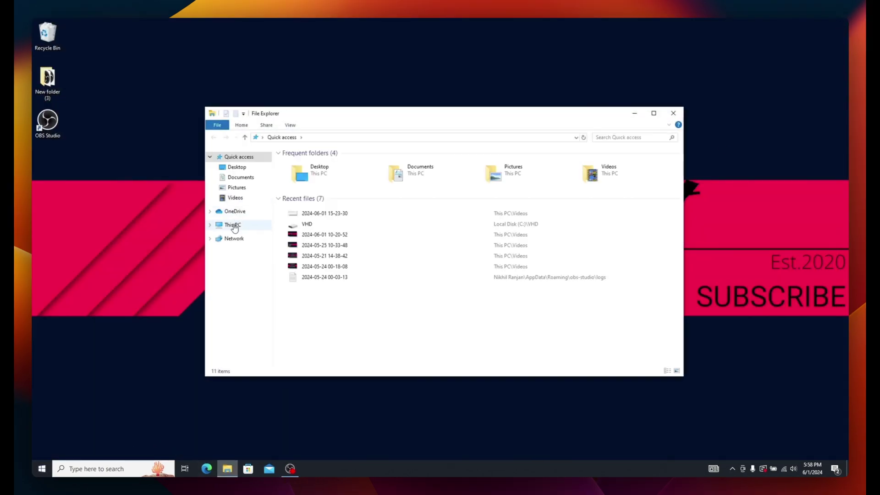
{"action": "left_click", "coordinate": [228, 226]}
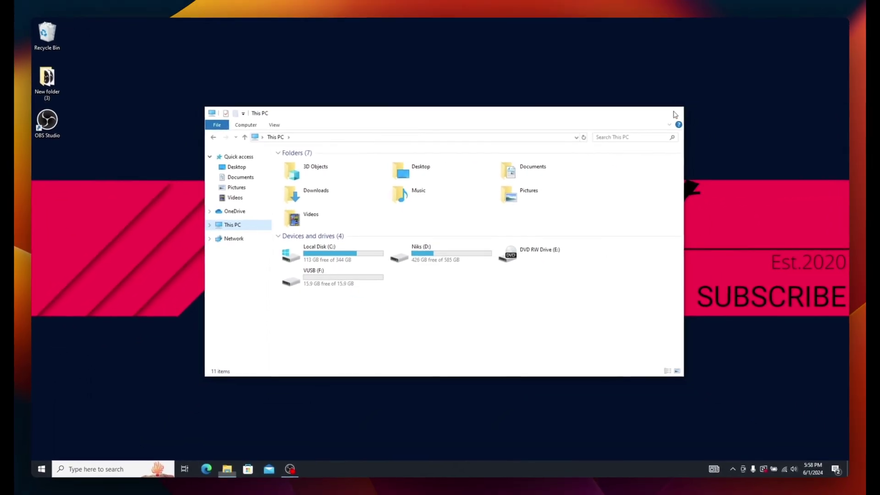
Step: Close the This PC window and search Bing for rufus in Microsoft Edge
{"action": "left_click", "coordinate": [677, 112]}
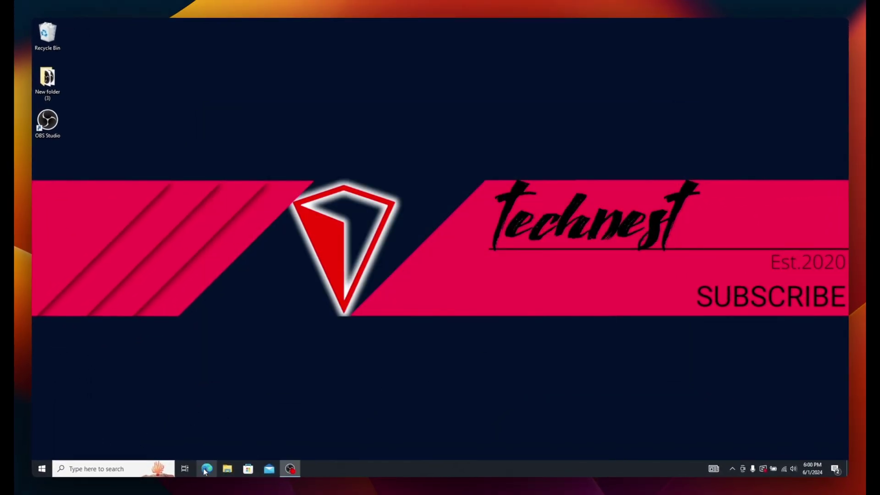
{"action": "left_click", "coordinate": [206, 469]}
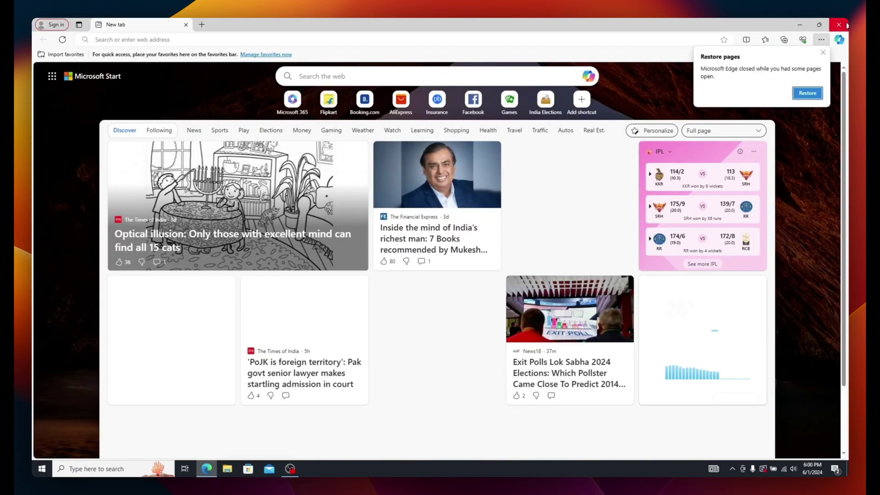
{"action": "left_click", "coordinate": [114, 40]}
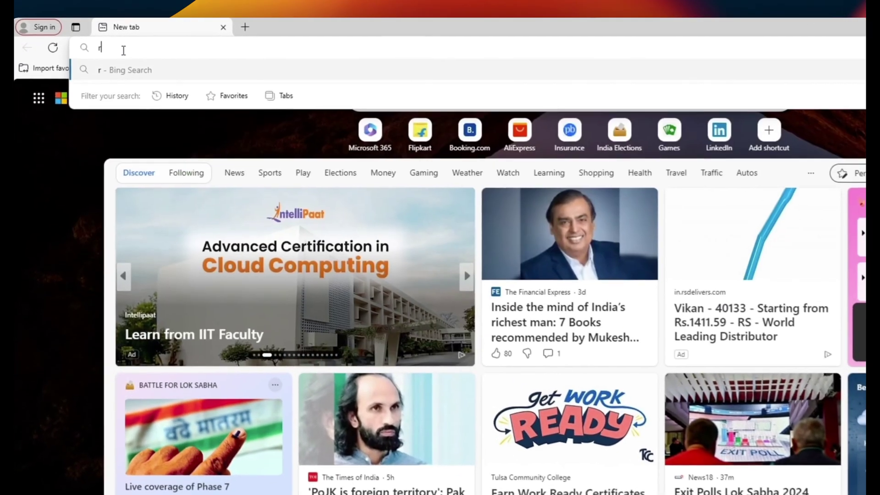
{"action": "type", "text": "rufus"}
{"action": "key", "text": "Return"}
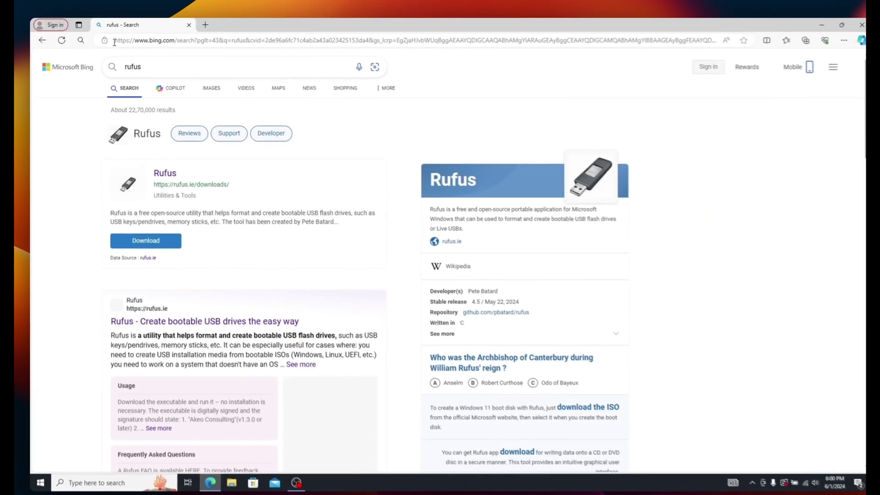
Step: Download rufus-4.5.exe from the official rufus.ie page and launch it
{"action": "scroll", "coordinate": [115, 343], "scroll_direction": "down", "scroll_amount": 1}
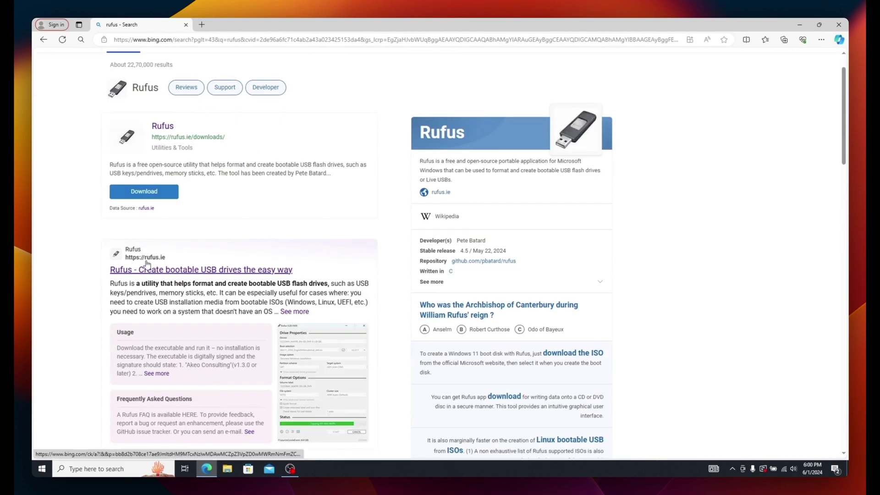
{"action": "left_click", "coordinate": [213, 272]}
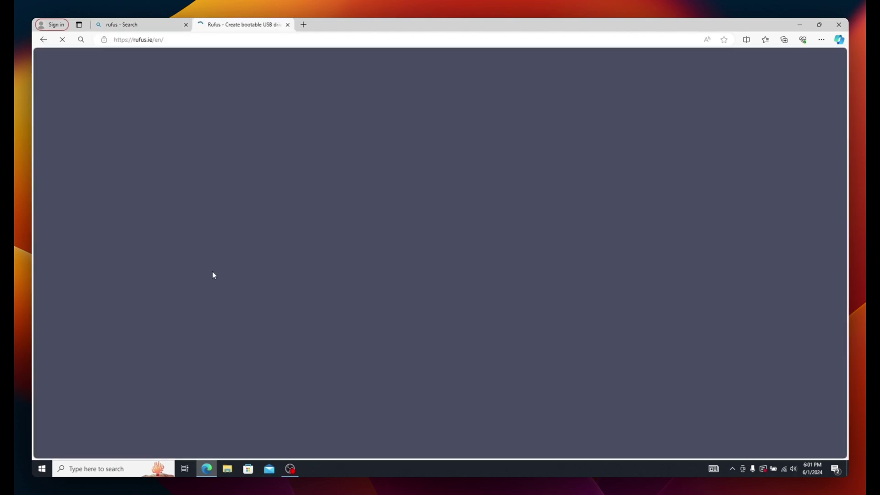
{"action": "scroll", "coordinate": [213, 274], "scroll_direction": "down", "scroll_amount": 4}
{"action": "scroll", "coordinate": [212, 275], "scroll_direction": "down", "scroll_amount": 3}
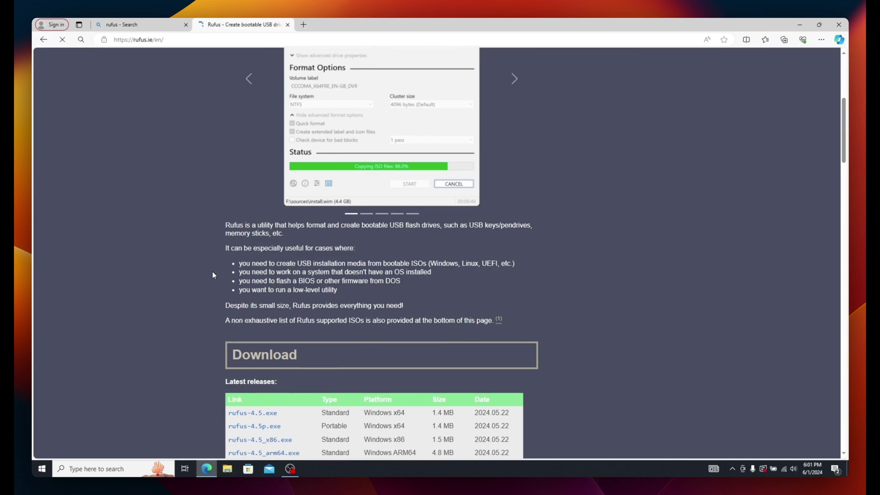
{"action": "scroll", "coordinate": [179, 377], "scroll_direction": "down", "scroll_amount": 2}
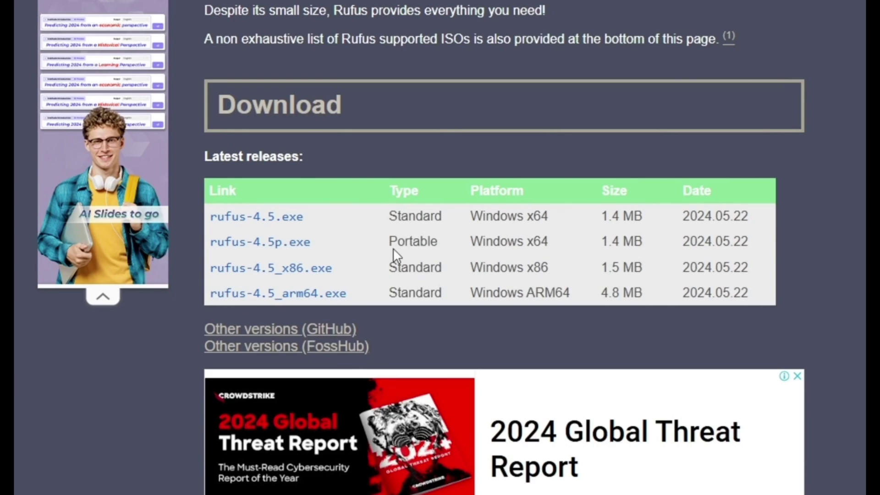
{"action": "left_click_drag", "start_coordinate": [390, 243], "coordinate": [453, 243]}
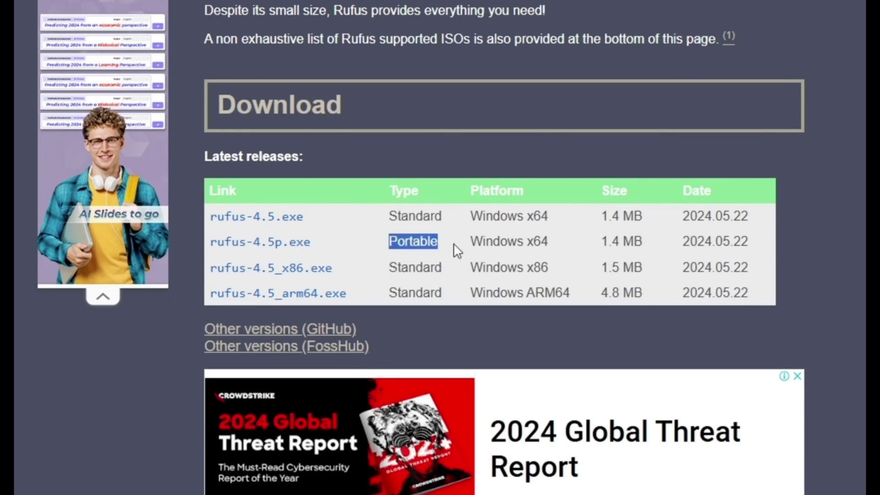
{"action": "left_click", "coordinate": [245, 218]}
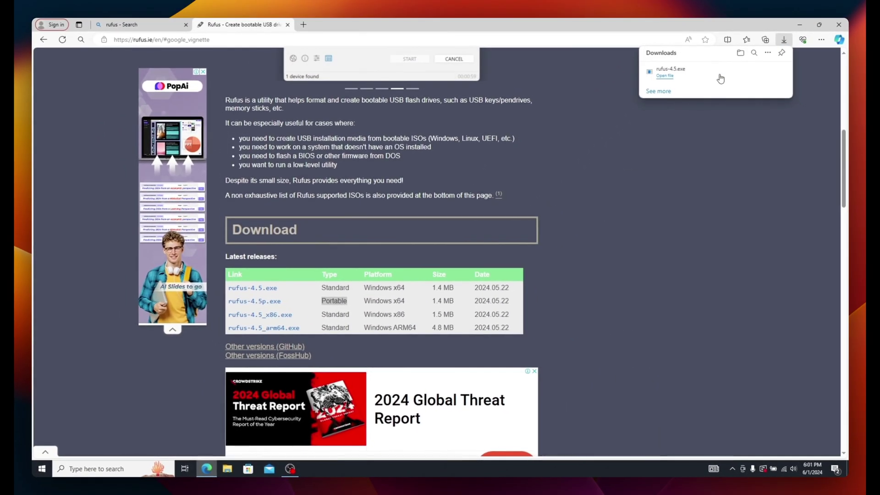
{"action": "left_click", "coordinate": [665, 76]}
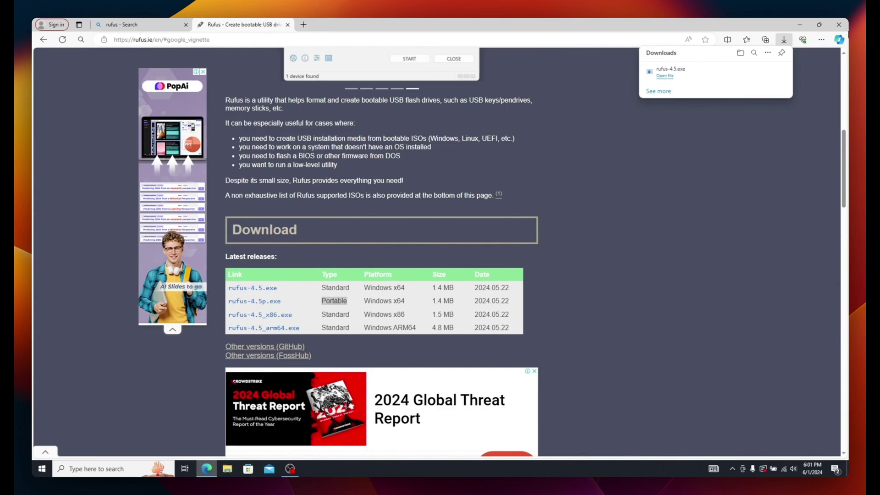
Step: Minimize Edge, allow Rufus update checks, and keep VUSB (F:) as the target drive
{"action": "left_click", "coordinate": [799, 27]}
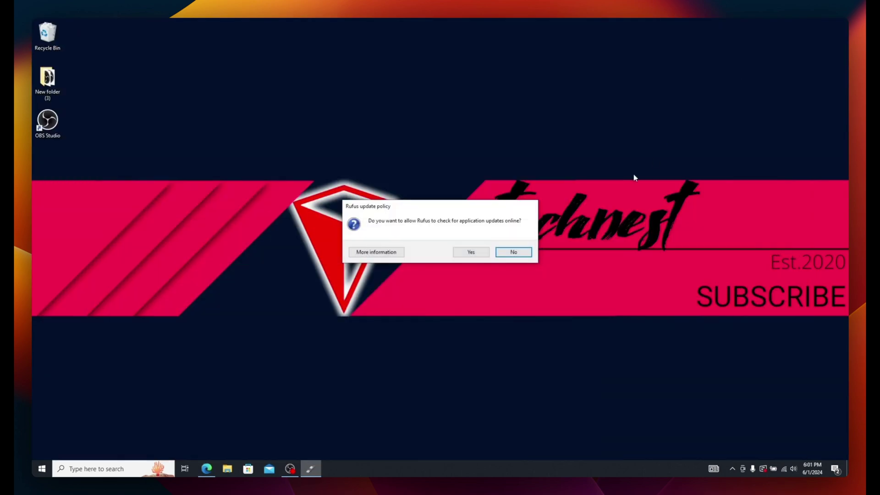
{"action": "left_click", "coordinate": [472, 252]}
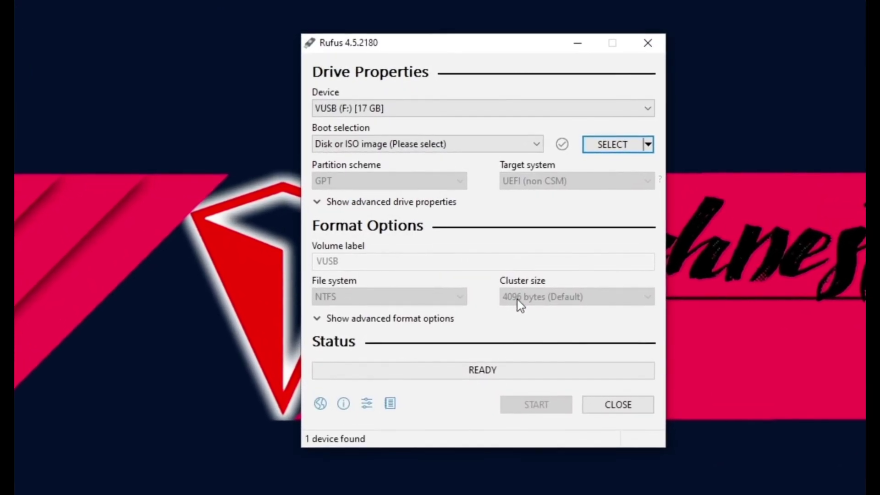
{"action": "left_click", "coordinate": [651, 108]}
{"action": "left_click", "coordinate": [651, 109]}
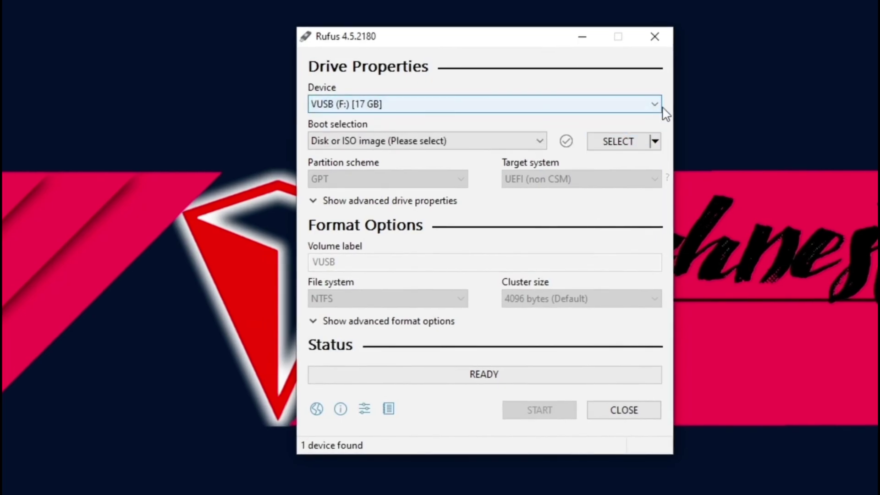
Step: Switch Rufus to ISO download and choose Windows 11, release 23H2 v2, edition Home/Pro/Edu
{"action": "left_click", "coordinate": [655, 142]}
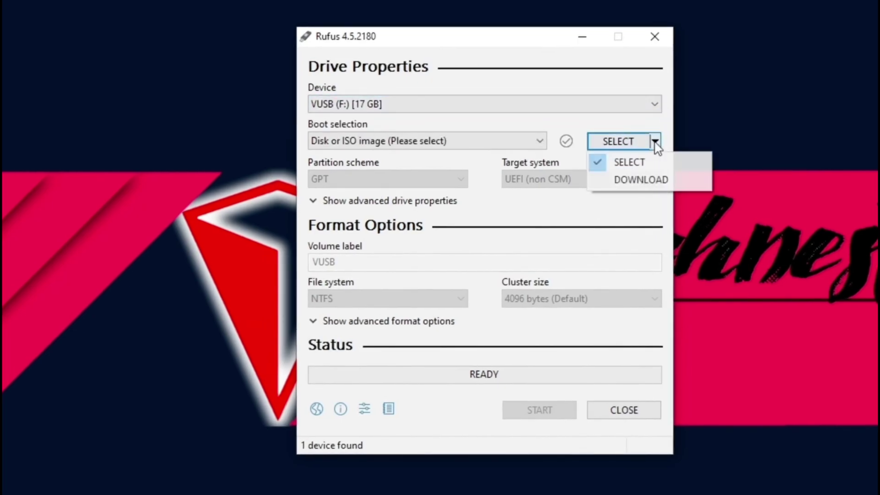
{"action": "left_click", "coordinate": [657, 183]}
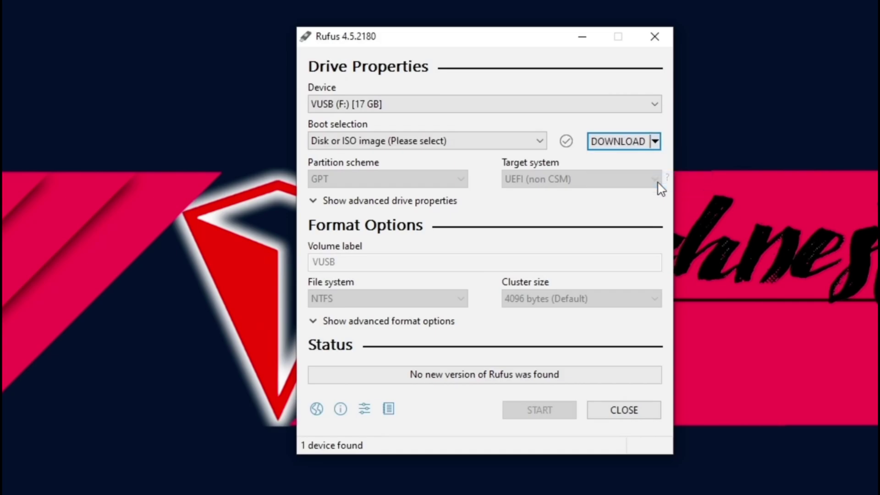
{"action": "left_click", "coordinate": [633, 146]}
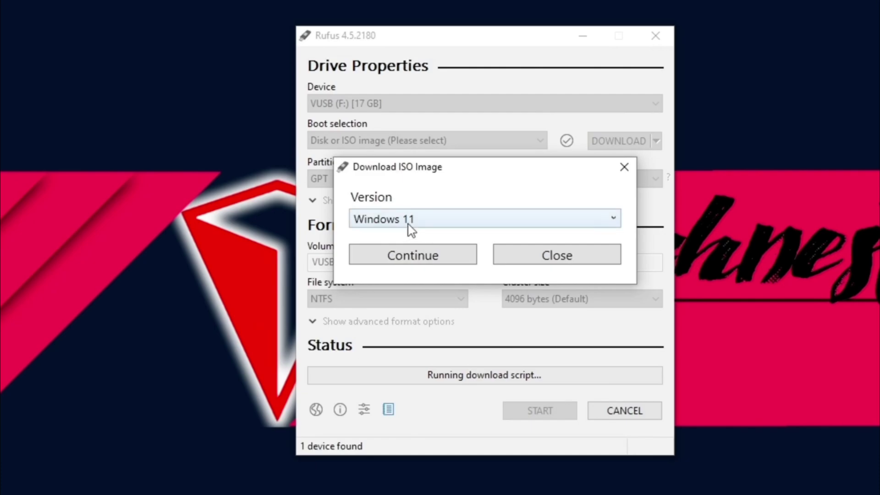
{"action": "left_click", "coordinate": [433, 258]}
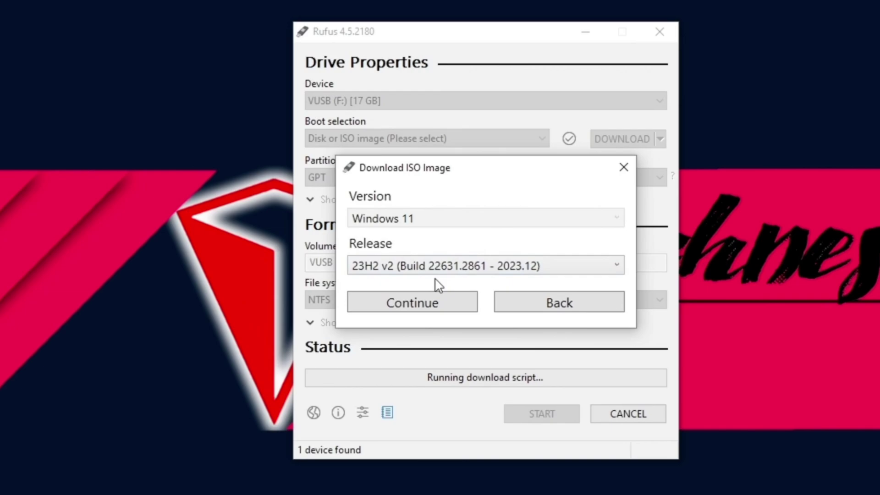
{"action": "left_click", "coordinate": [429, 312]}
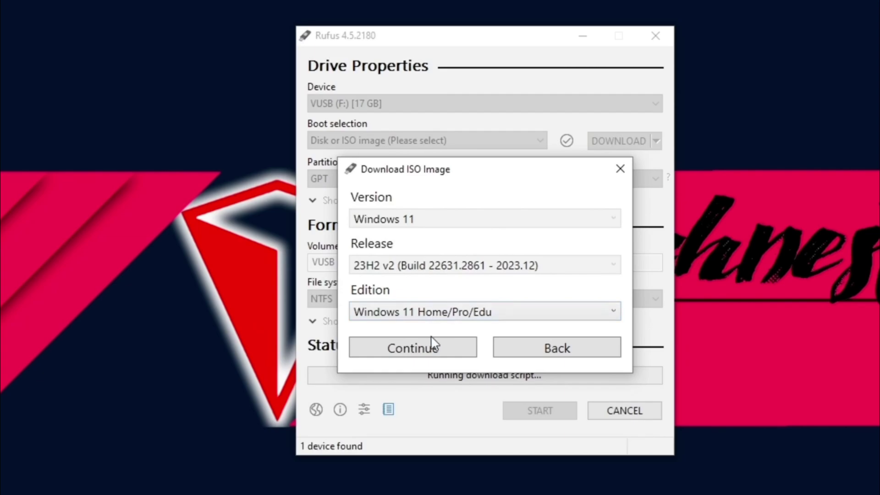
{"action": "left_click", "coordinate": [434, 358]}
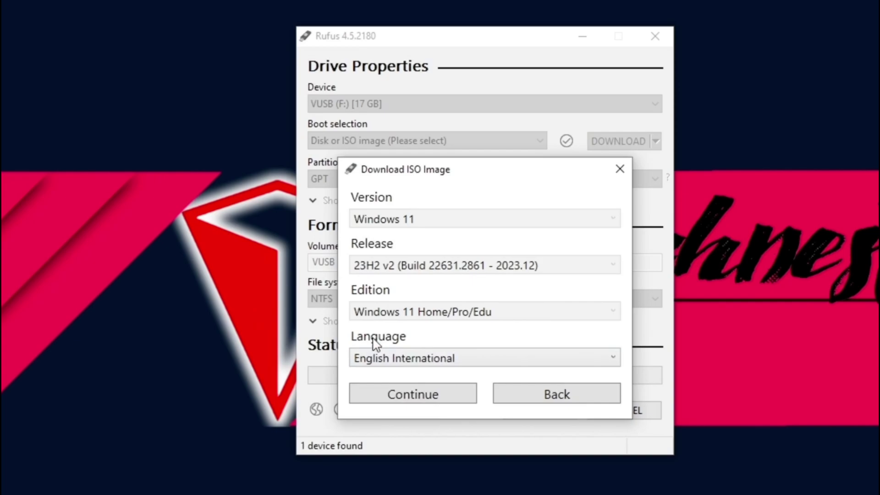
{"action": "left_click", "coordinate": [447, 364]}
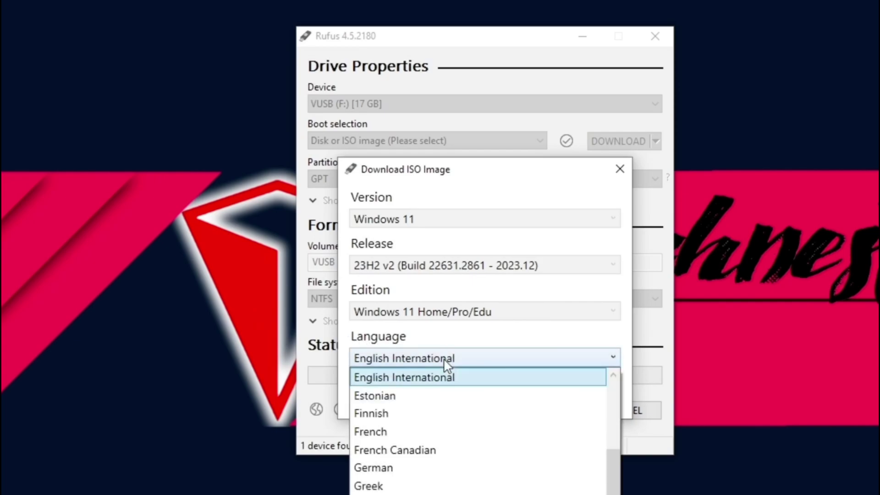
Step: Leave the Rufus language unchanged and open Windows PowerShell as administrator
{"action": "left_click", "coordinate": [447, 364]}
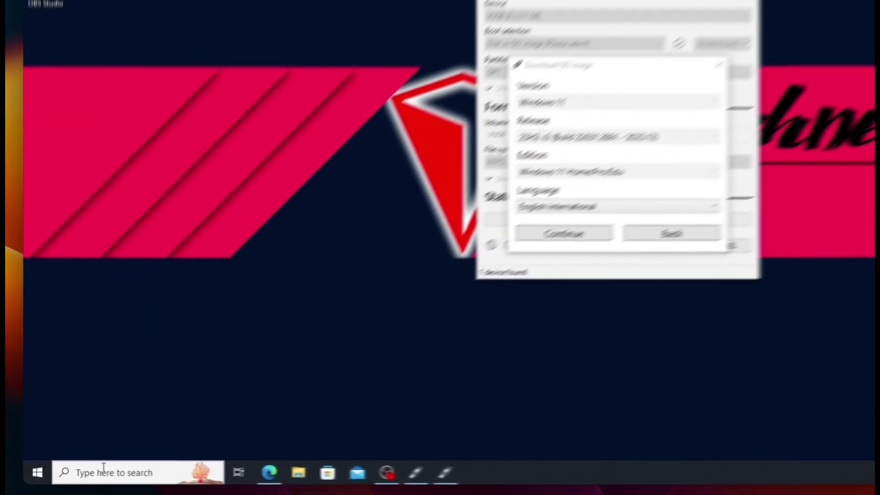
{"action": "left_click", "coordinate": [104, 468]}
{"action": "type", "text": "pow"}
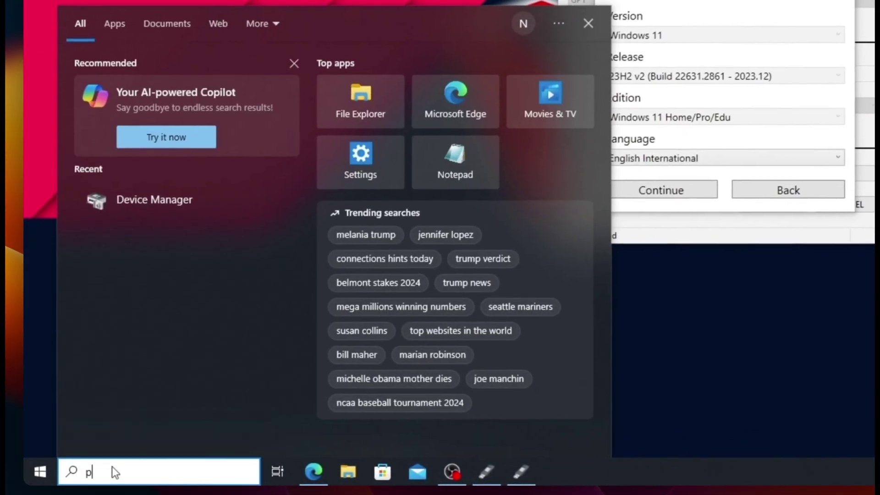
{"action": "type", "text": "ershell"}
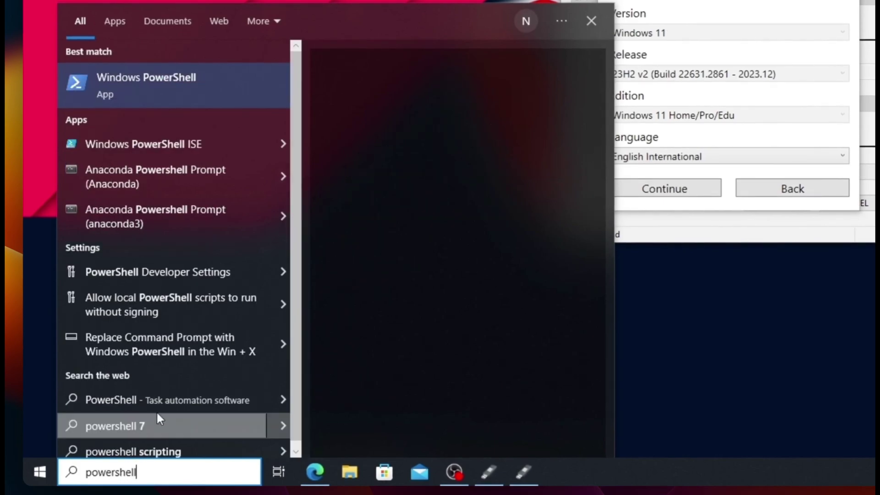
{"action": "right_click", "coordinate": [152, 94]}
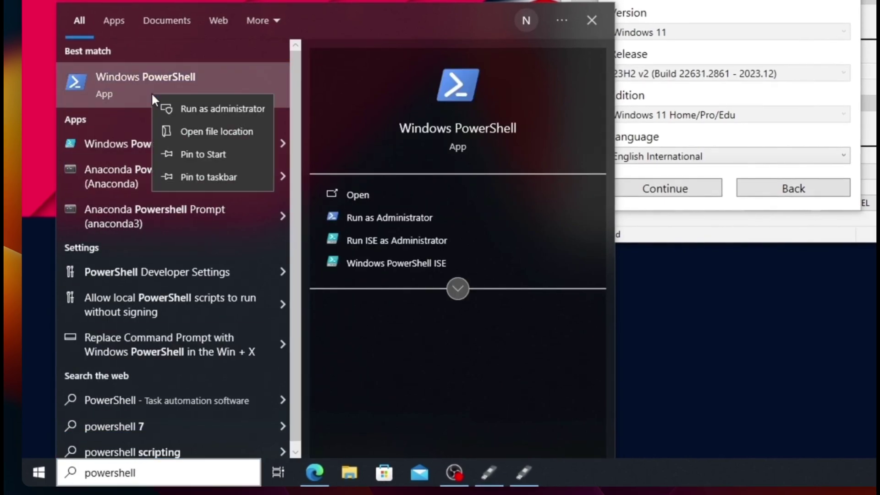
{"action": "left_click", "coordinate": [173, 104]}
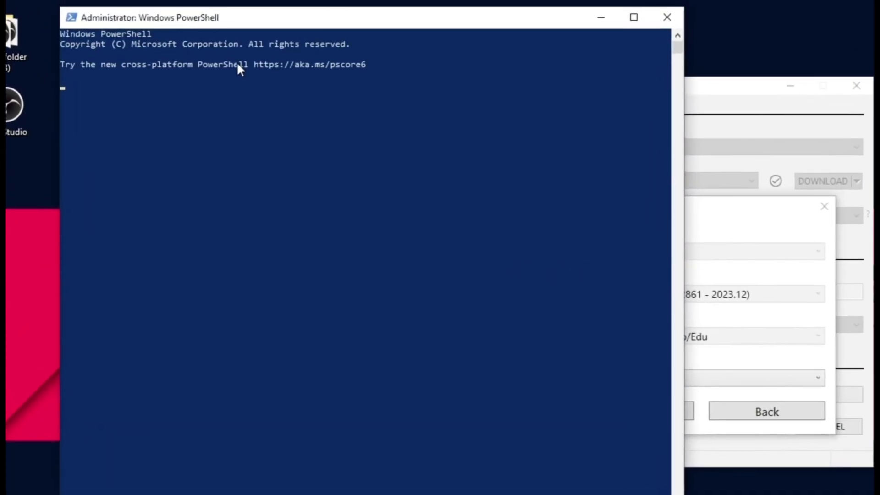
Step: Run get-winsystemlocale and highlight the en-US, English (United States) result
{"action": "type", "text": "get-winsystemlocale"}
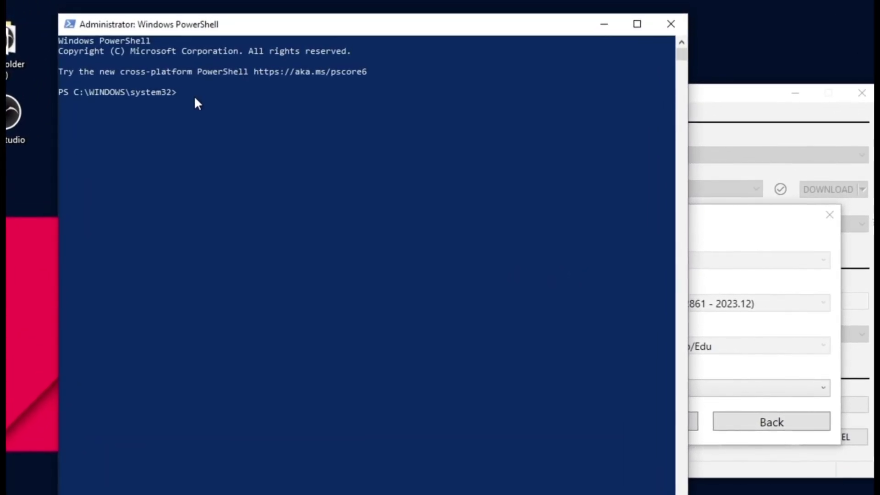
{"action": "key", "text": "Return"}
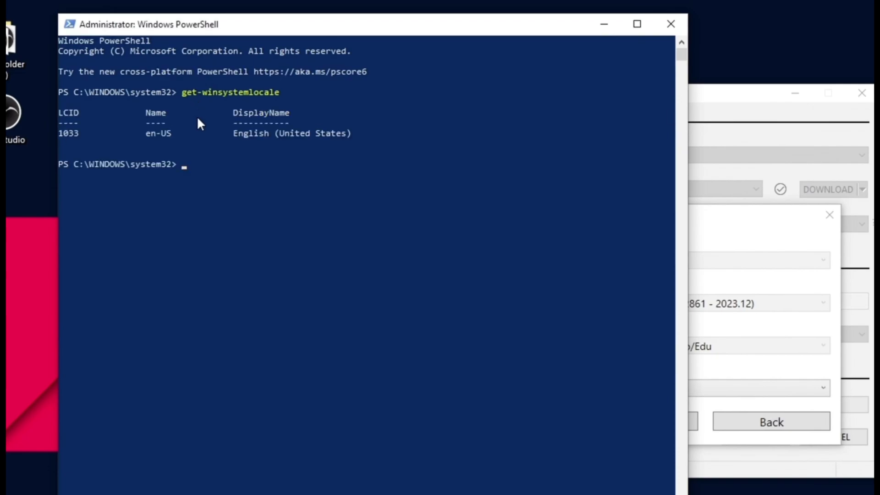
{"action": "left_click_drag", "start_coordinate": [176, 133], "coordinate": [158, 136]}
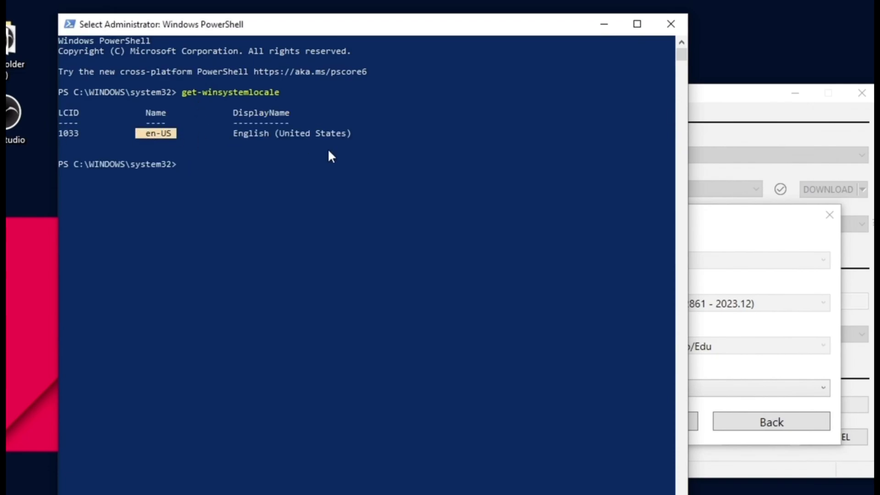
{"action": "left_click_drag", "start_coordinate": [235, 126], "coordinate": [345, 134]}
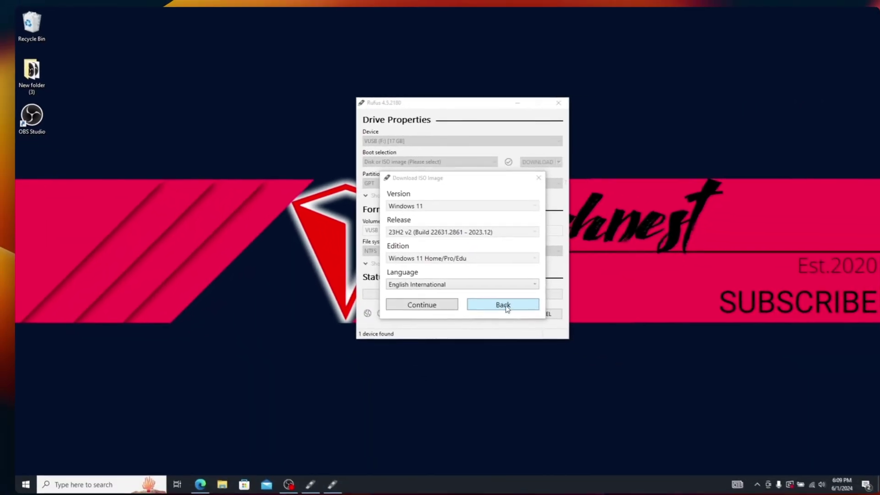
Step: Choose English (United States) and x64, then save the Windows 11 ISO into Downloads
{"action": "left_click", "coordinate": [512, 316]}
{"action": "scroll", "coordinate": [513, 349], "scroll_direction": "up", "scroll_amount": 1}
{"action": "left_click", "coordinate": [408, 327]}
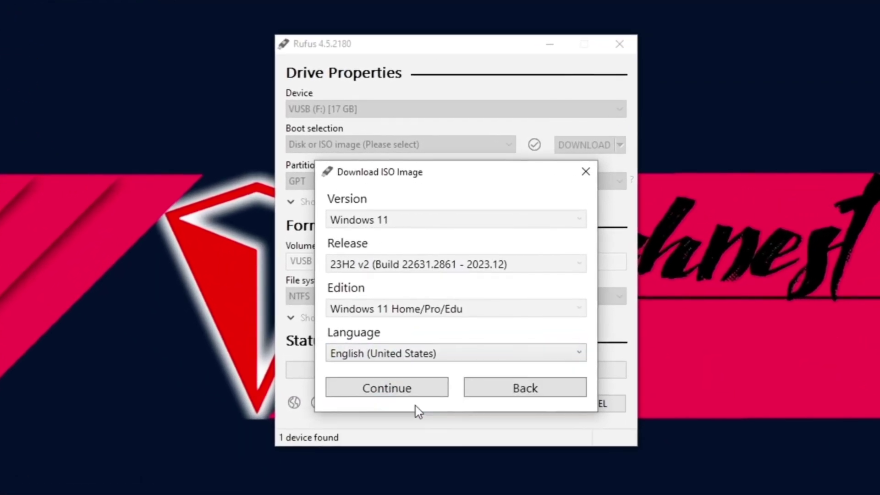
{"action": "left_click", "coordinate": [403, 394]}
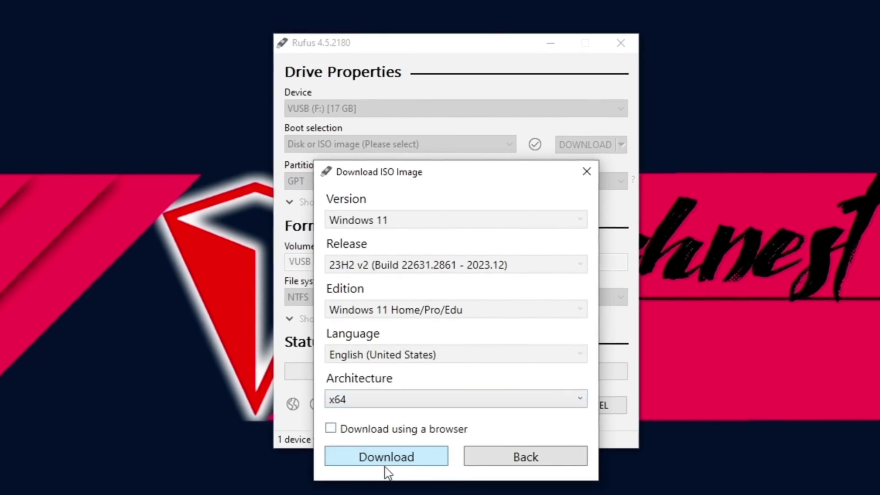
{"action": "left_click", "coordinate": [403, 462]}
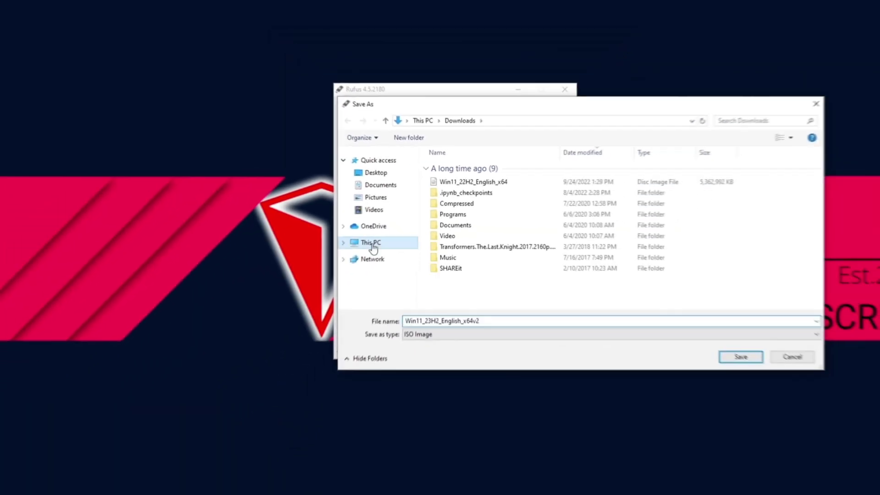
{"action": "left_click", "coordinate": [329, 273]}
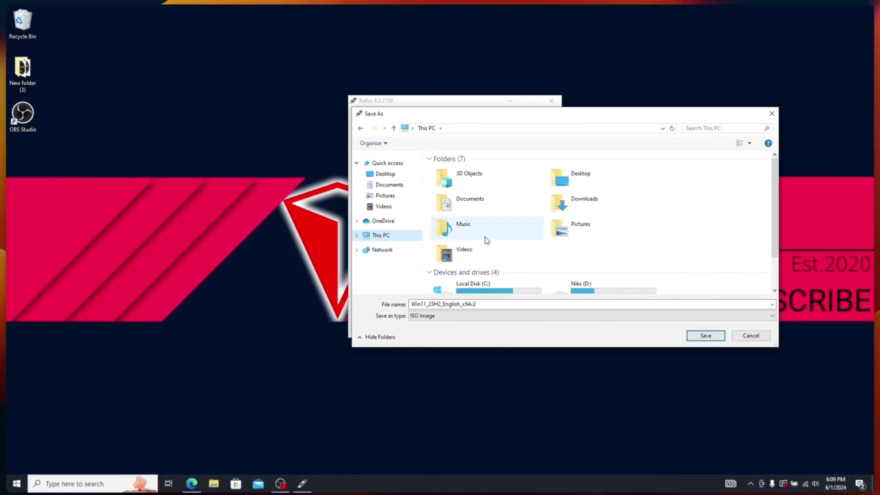
{"action": "left_click", "coordinate": [753, 235]}
{"action": "left_click", "coordinate": [707, 338]}
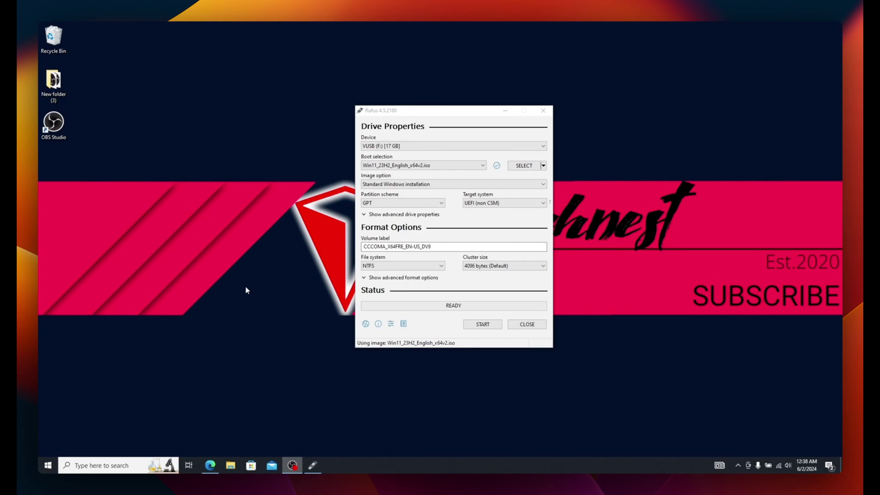
Step: Relabel the drive WIN11 and start writing, applying regional settings and confirming the drive erase
{"action": "double_click", "coordinate": [448, 246]}
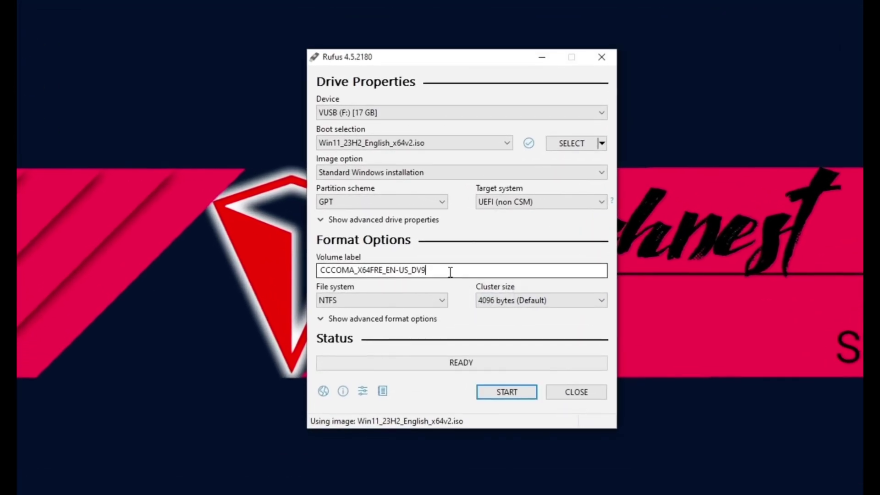
{"action": "type", "text": "WIN11"}
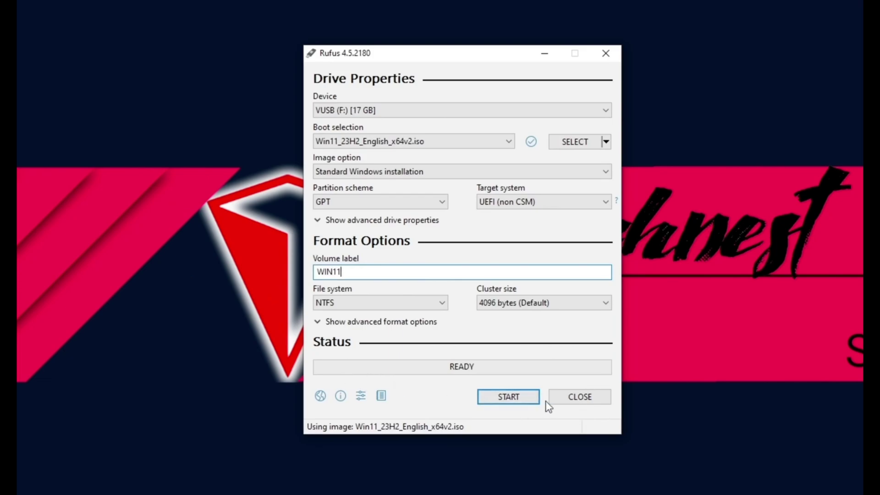
{"action": "left_click", "coordinate": [518, 401]}
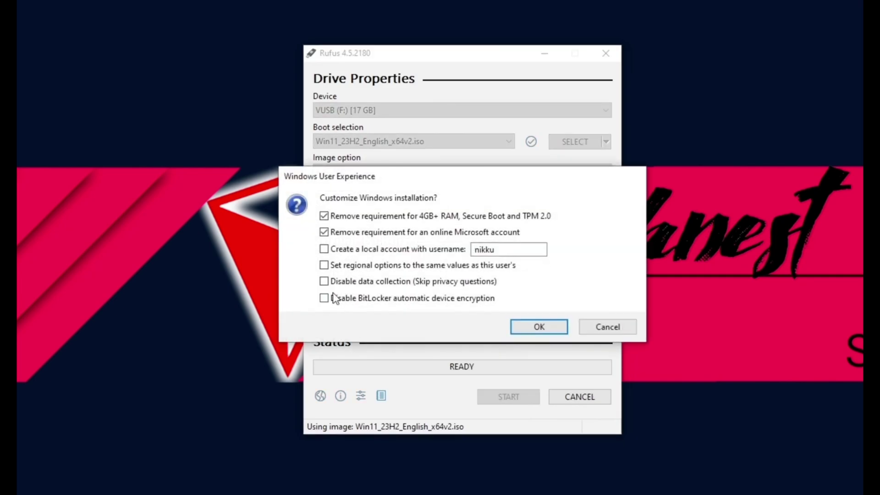
{"action": "left_click", "coordinate": [325, 266]}
{"action": "left_click", "coordinate": [545, 327]}
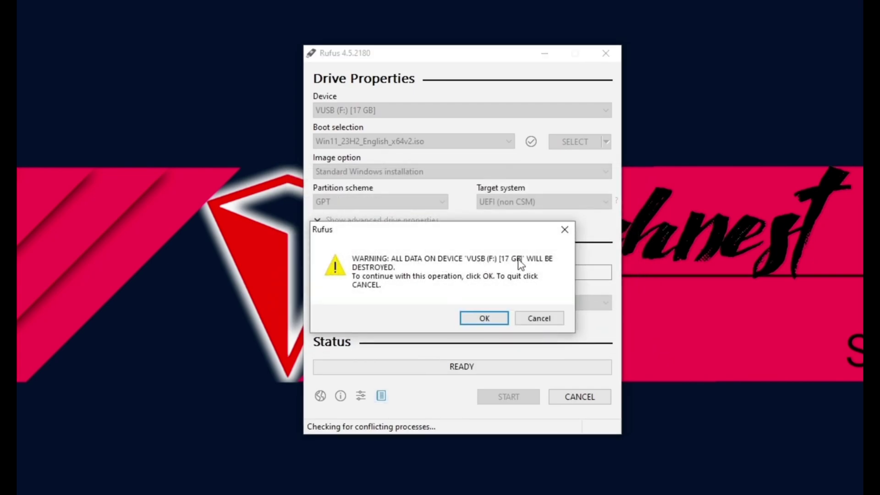
{"action": "left_click", "coordinate": [485, 319]}
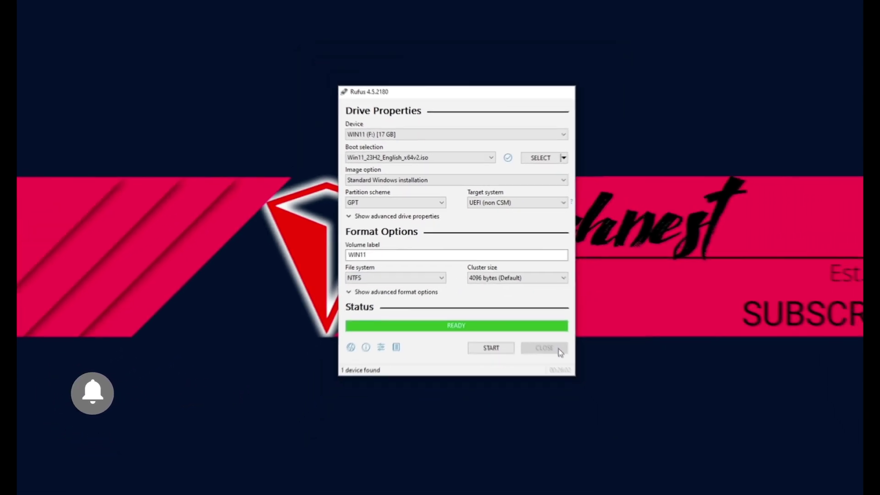
Step: Close Rufus and run the Windows 11 setup program from the WIN11 (F:) drive in This PC
{"action": "left_click", "coordinate": [603, 401]}
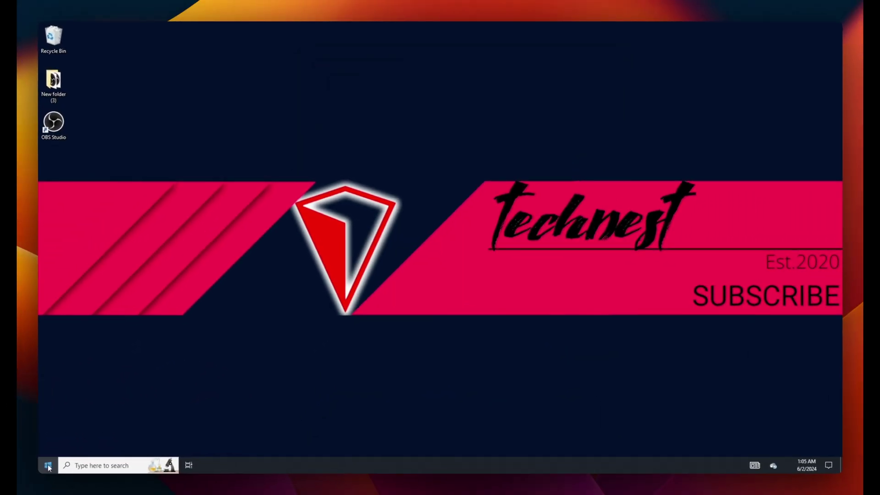
{"action": "left_click", "coordinate": [41, 472]}
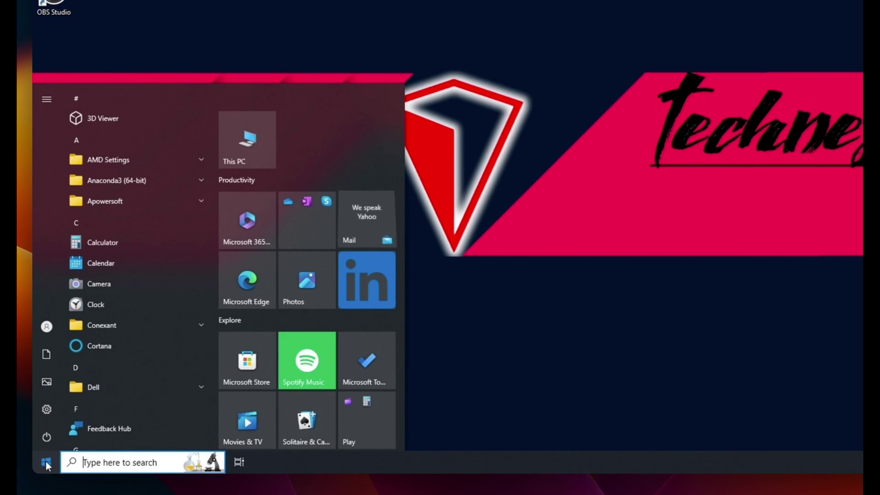
{"action": "left_click", "coordinate": [244, 122]}
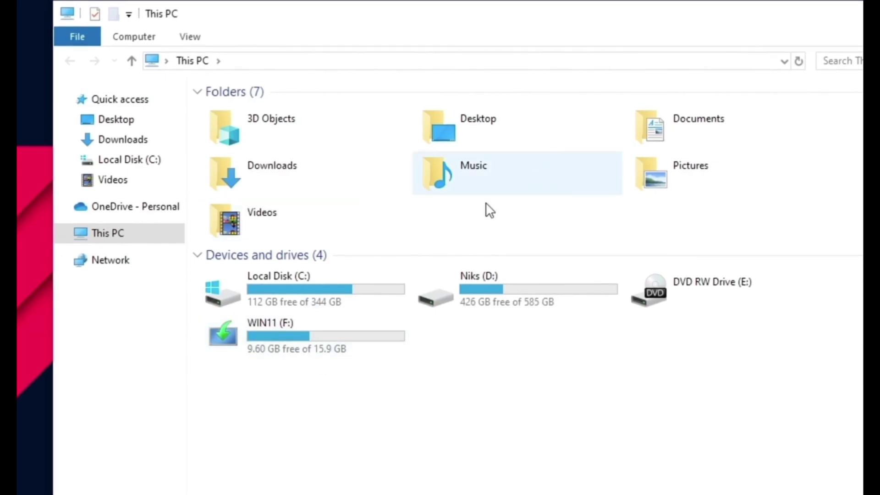
{"action": "double_click", "coordinate": [340, 343]}
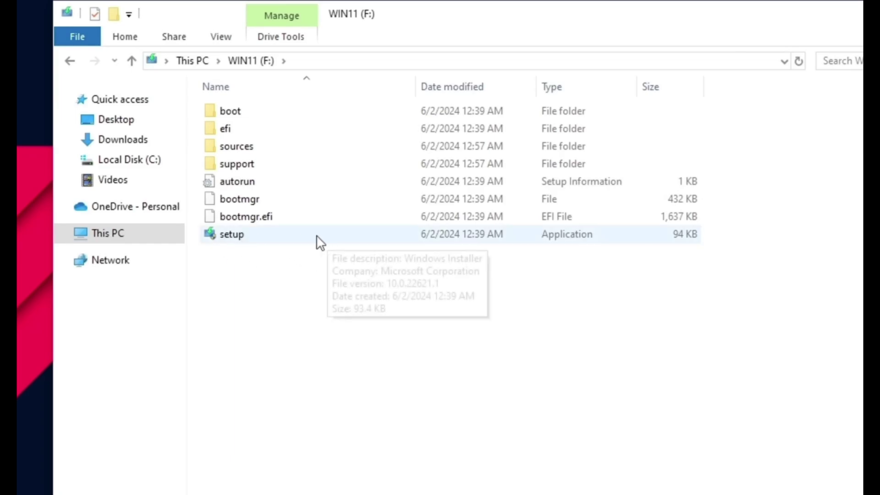
{"action": "double_click", "coordinate": [292, 237]}
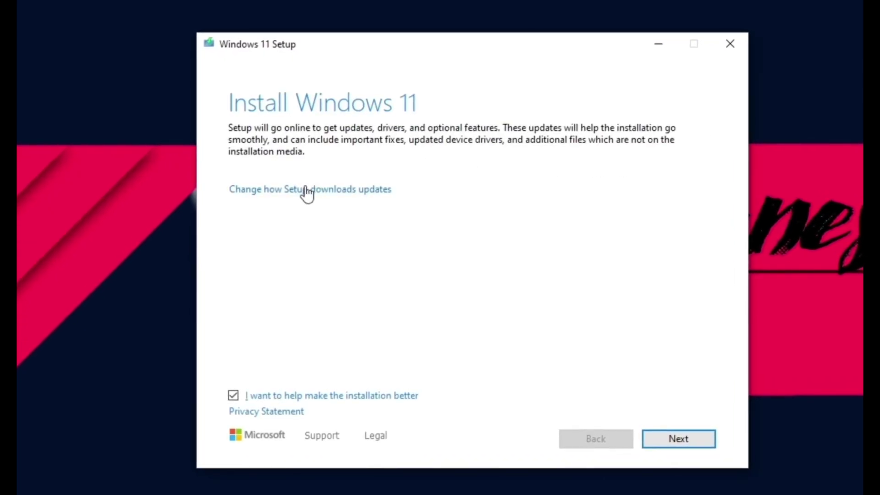
Step: Set Windows 11 Setup to not download updates right now
{"action": "left_click", "coordinate": [305, 190]}
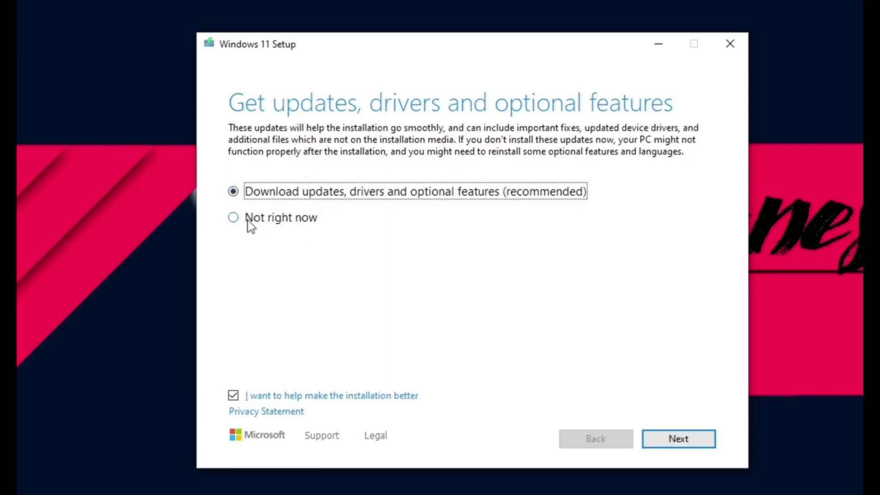
{"action": "left_click", "coordinate": [233, 219]}
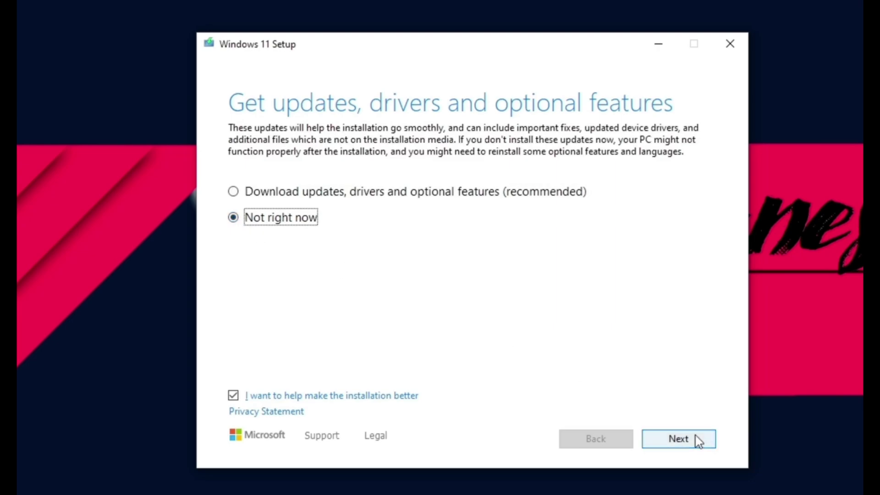
{"action": "left_click", "coordinate": [678, 439]}
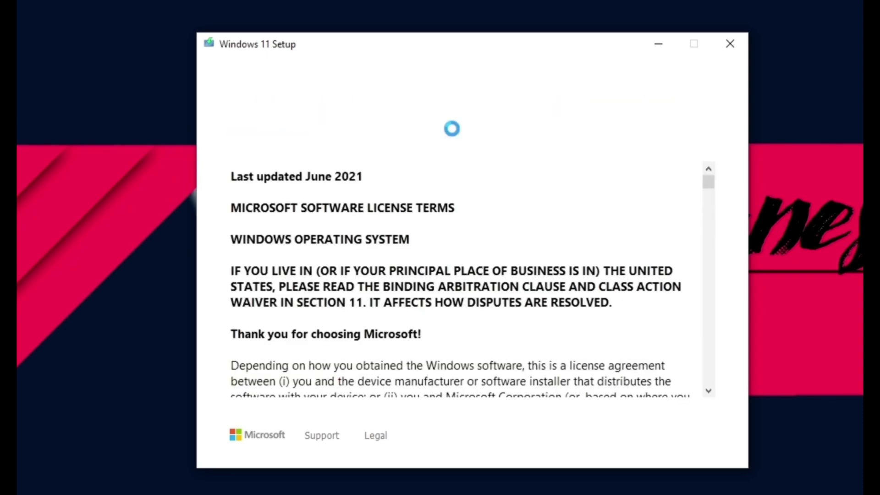
Step: Accept the license terms, keep personal files and apps, and start the installation
{"action": "key", "text": "Return"}
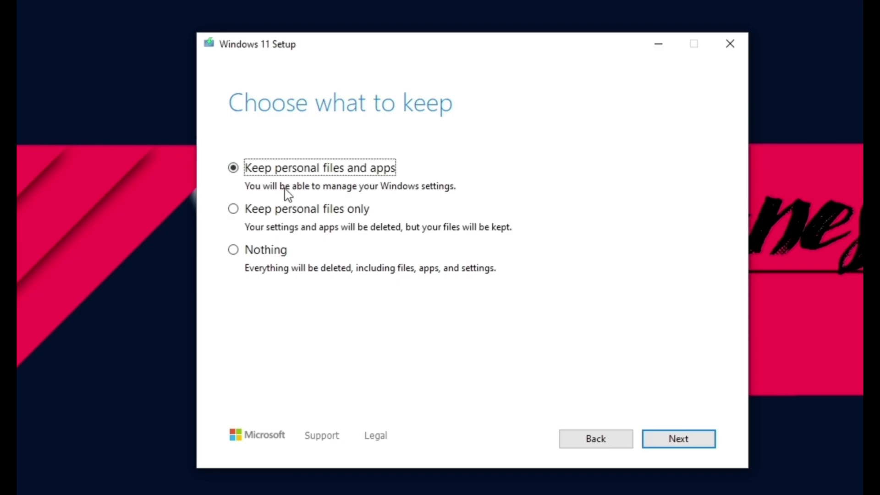
{"action": "left_click", "coordinate": [679, 443]}
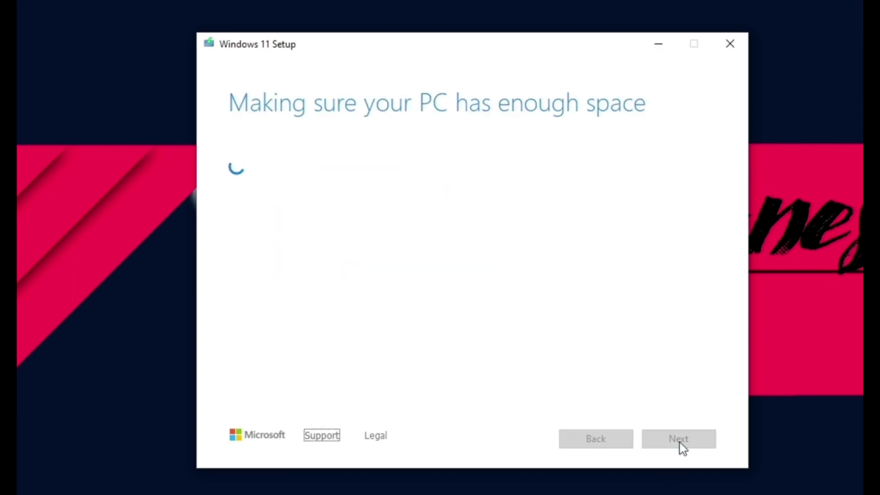
{"action": "left_click", "coordinate": [680, 444]}
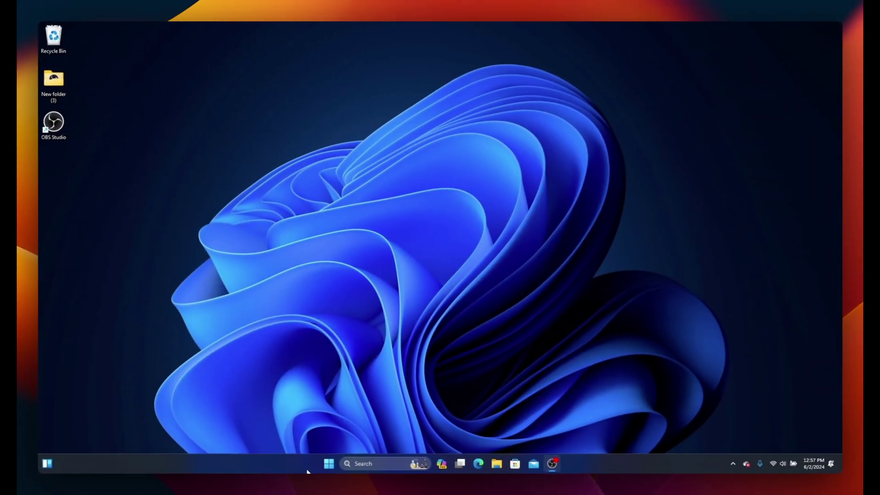
Step: Open This PC's Properties from File Explorer and highlight the Windows 11 Pro 23H2 specifications
{"action": "left_click", "coordinate": [328, 463]}
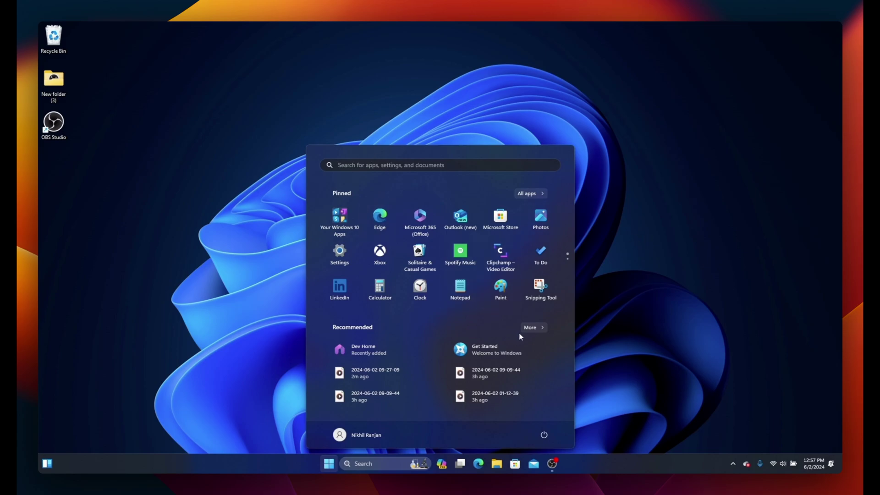
{"action": "left_click", "coordinate": [628, 367]}
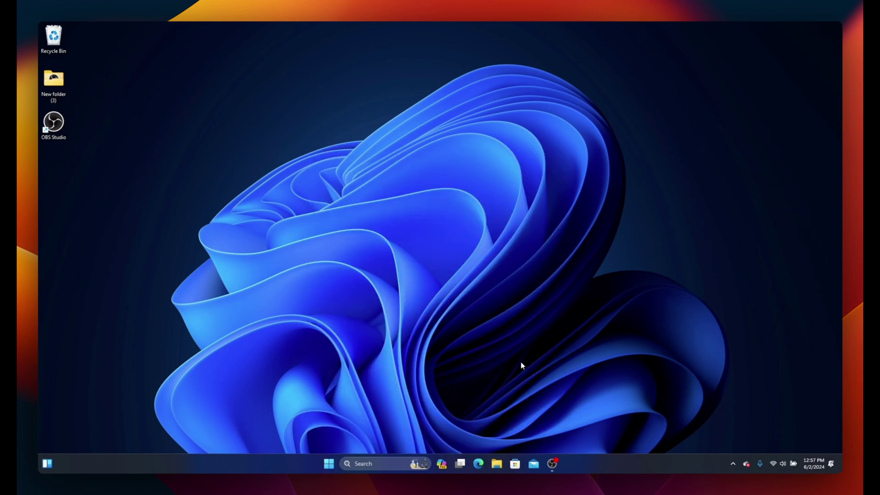
{"action": "key", "text": "super+e"}
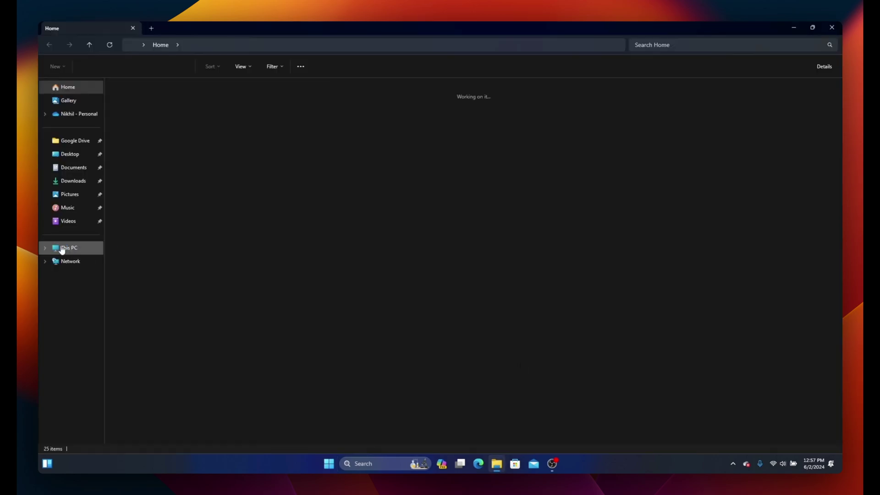
{"action": "right_click", "coordinate": [61, 250]}
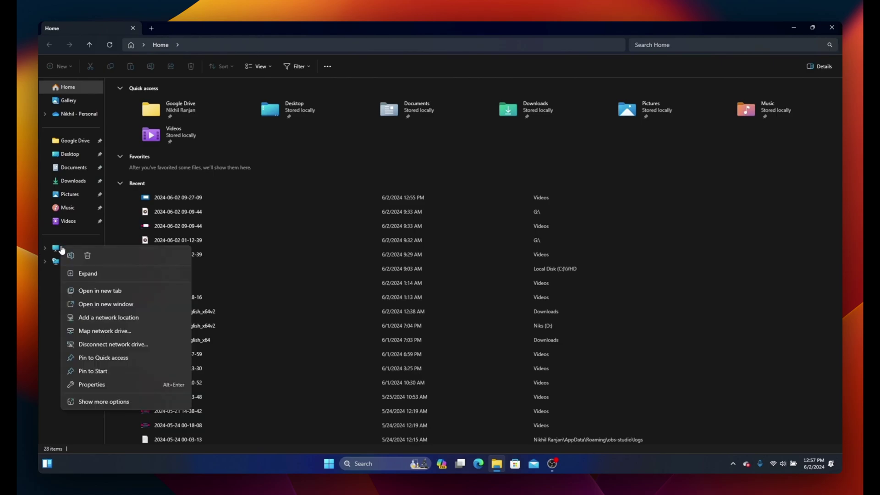
{"action": "left_click", "coordinate": [91, 385]}
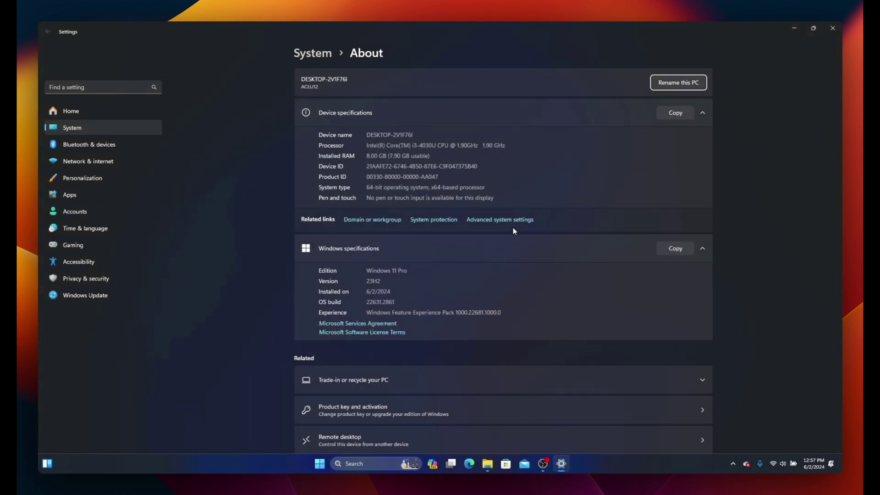
{"action": "left_click_drag", "start_coordinate": [408, 270], "coordinate": [369, 294]}
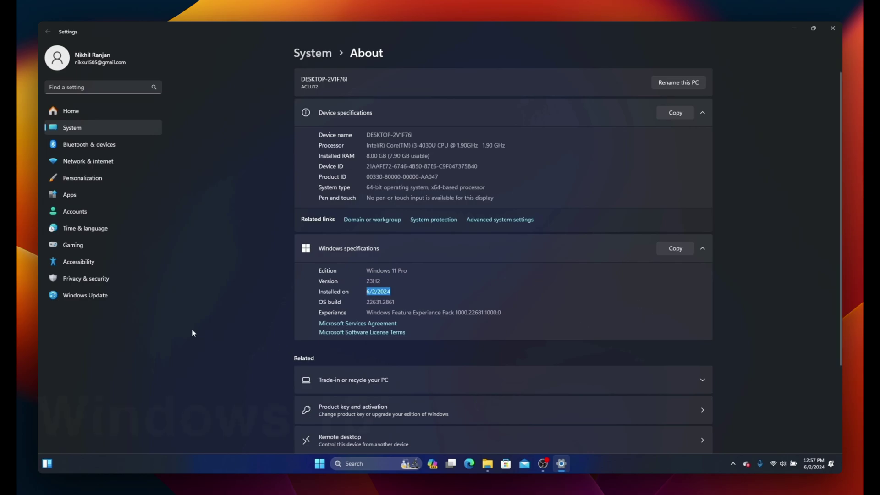
Step: Reach Recovery via Windows Update > Update history, open the Go back wizard, then cancel it
{"action": "left_click", "coordinate": [97, 296]}
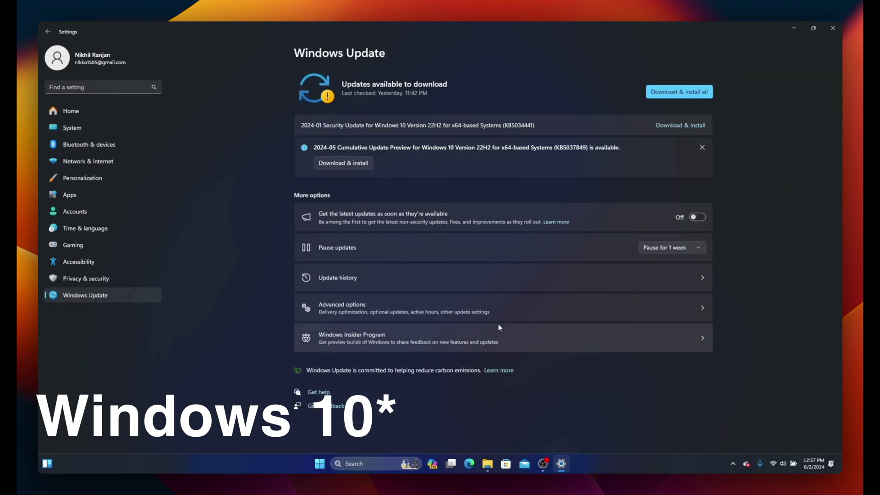
{"action": "left_click", "coordinate": [694, 278]}
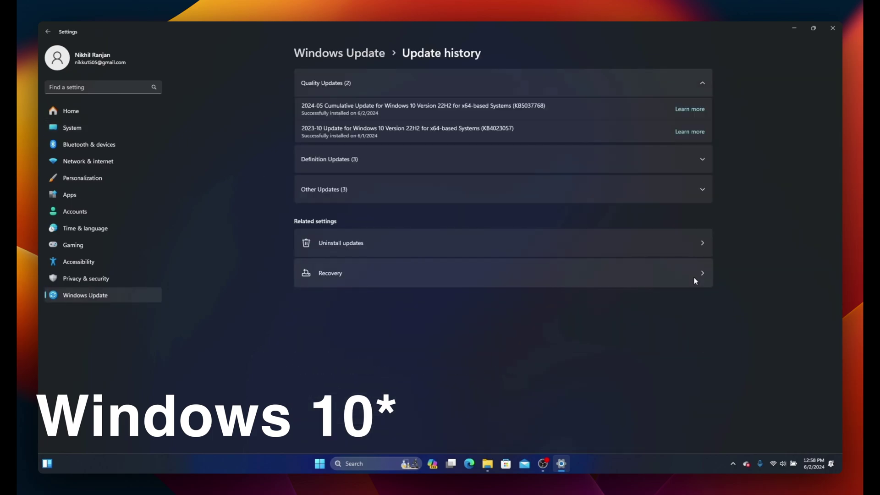
{"action": "left_click", "coordinate": [683, 273]}
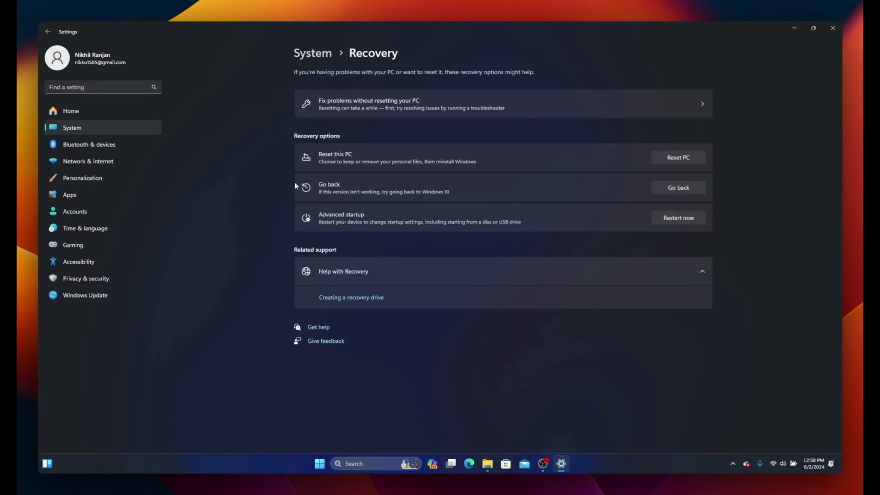
{"action": "left_click", "coordinate": [667, 191]}
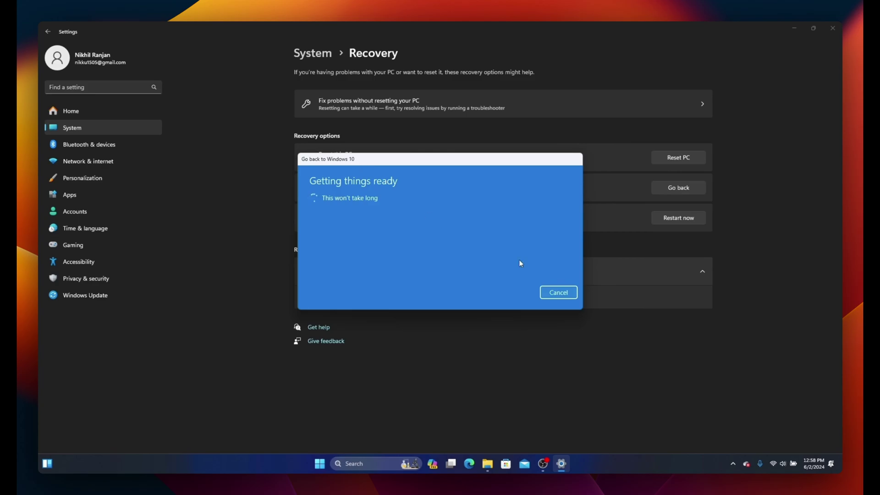
{"action": "left_click", "coordinate": [563, 291]}
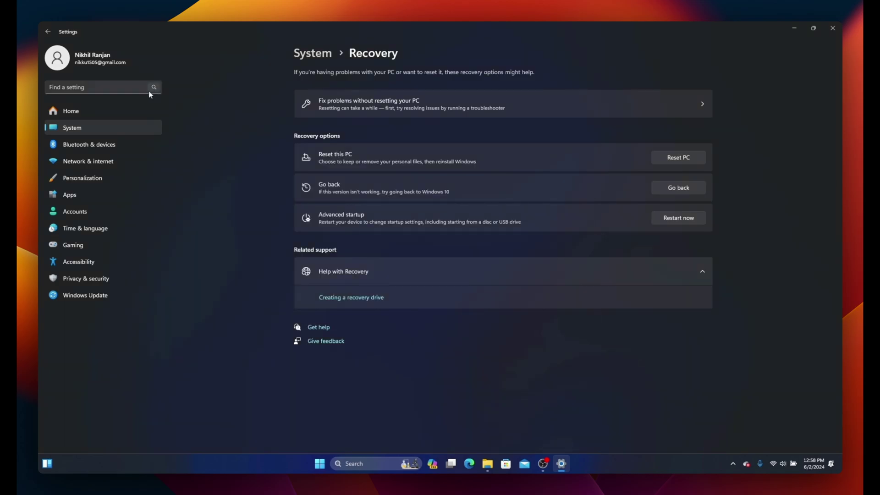
Step: Return to Windows Update and choose Download & install all
{"action": "left_click", "coordinate": [85, 295]}
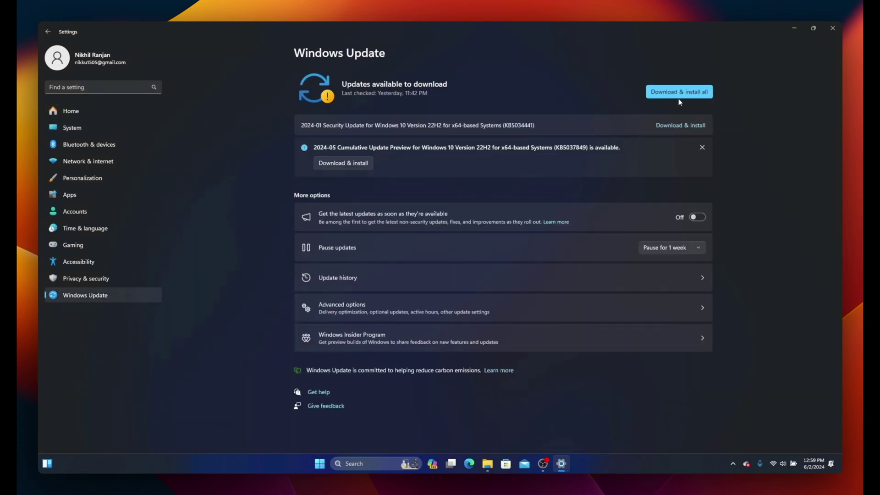
{"action": "left_click", "coordinate": [679, 97]}
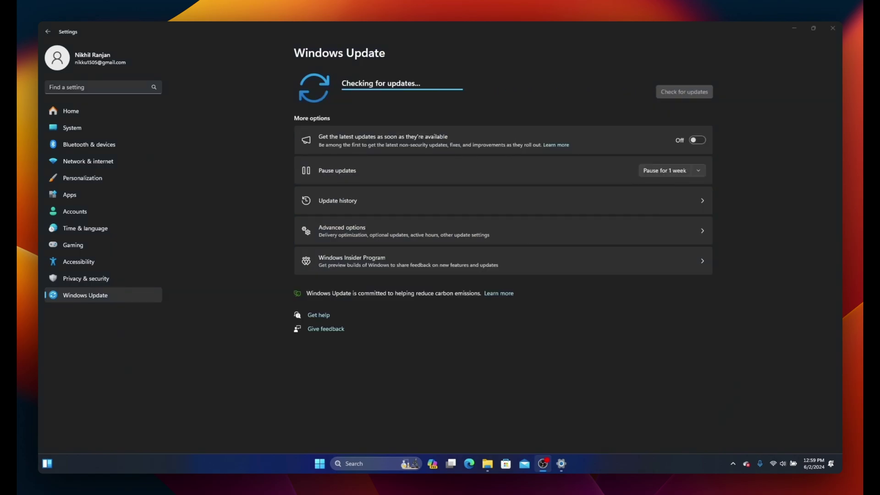